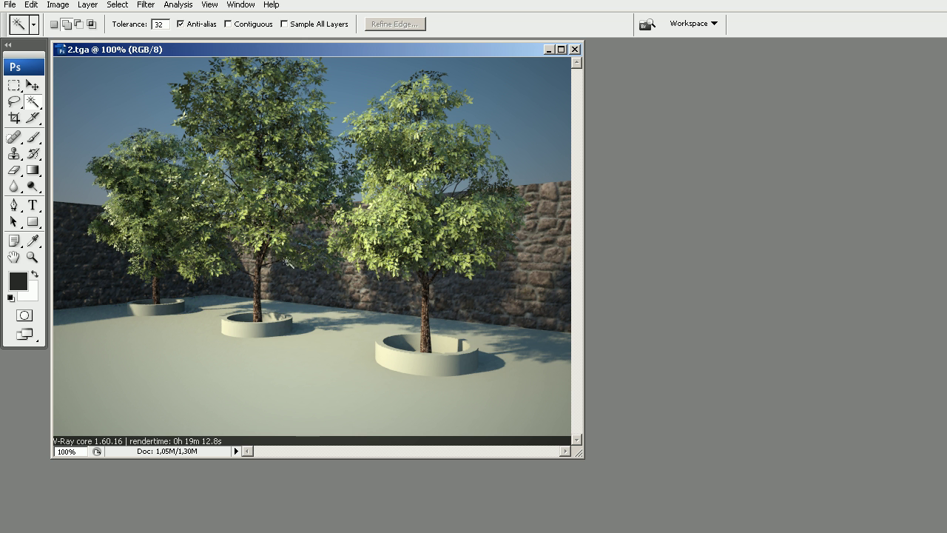
Step: Select the render's sky area with the Magic Wand, then deselect it
click(117, 86)
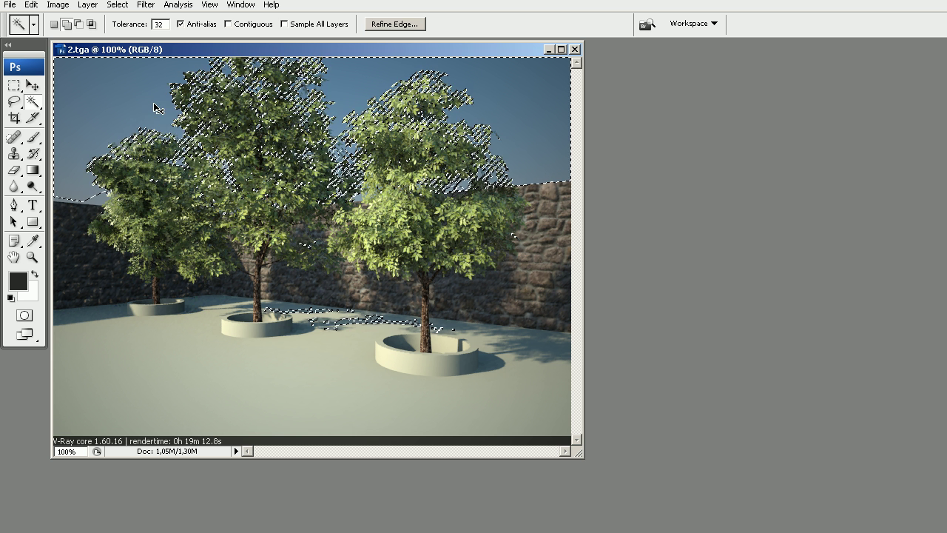
key(ctrl+d)
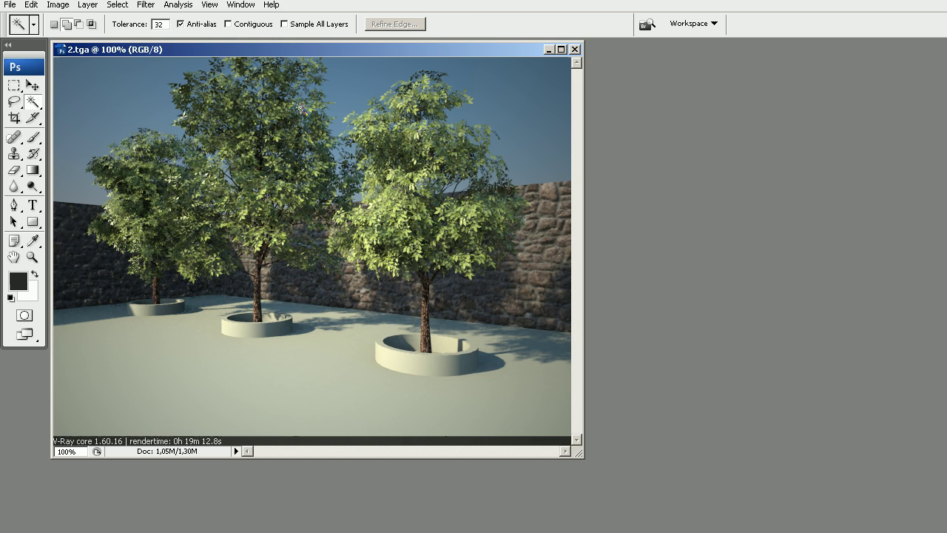
Step: Reset the V-Ray Render Options with File > Restore Defaults
click(264, 511)
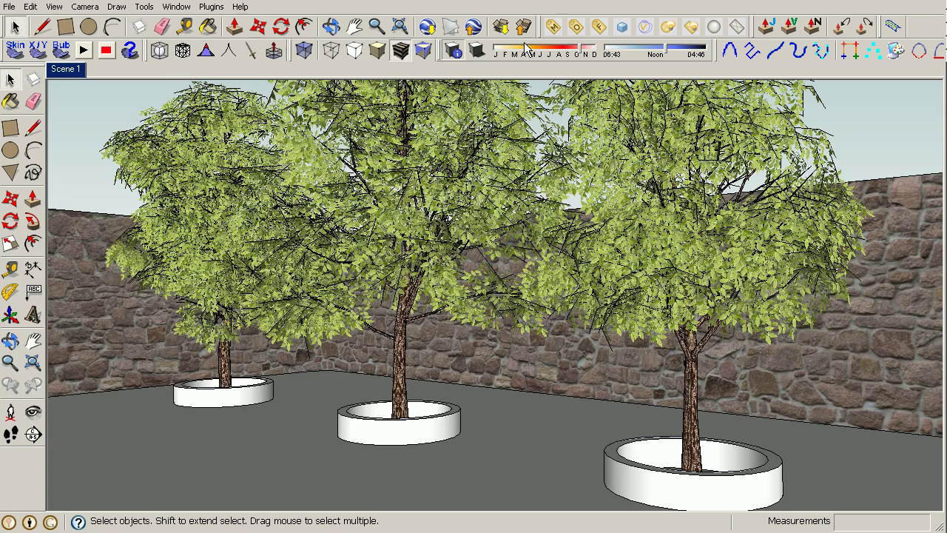
drag(66, 10, 141, 107)
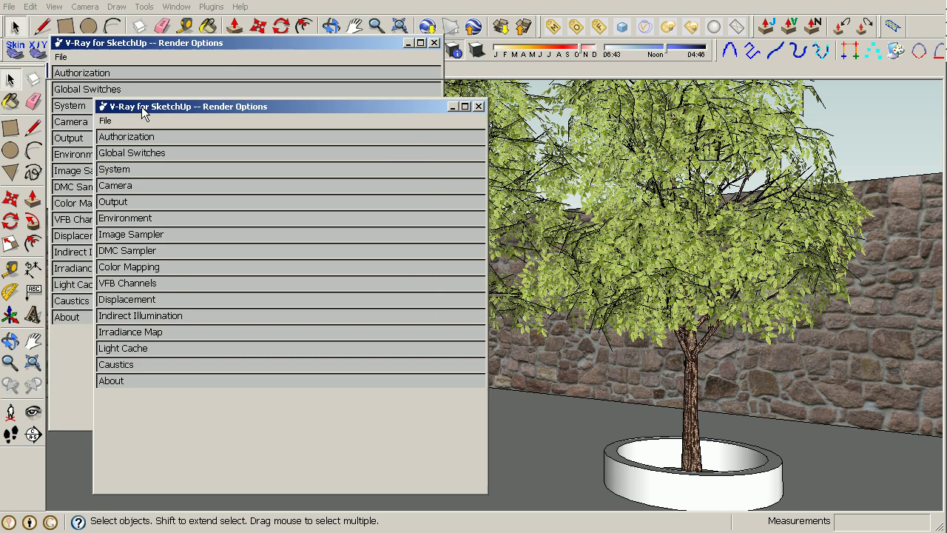
click(105, 121)
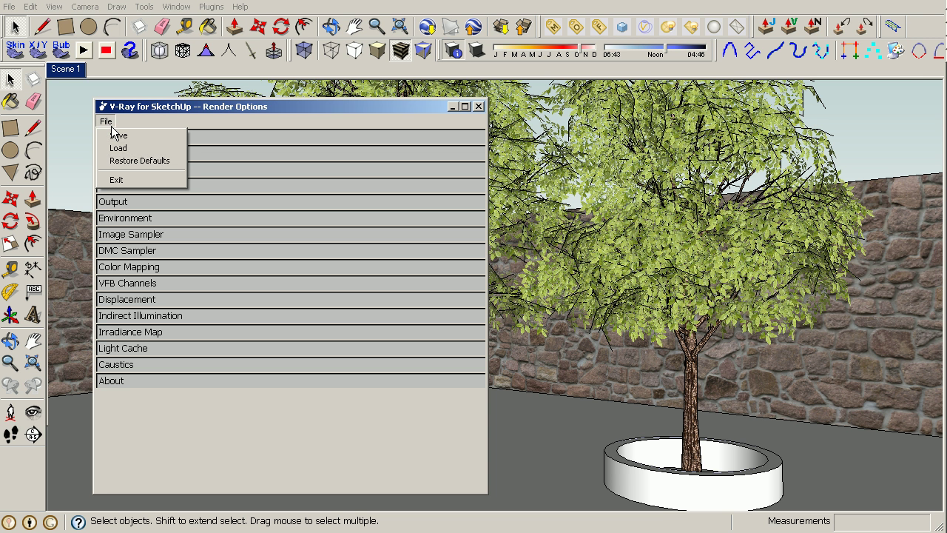
click(151, 162)
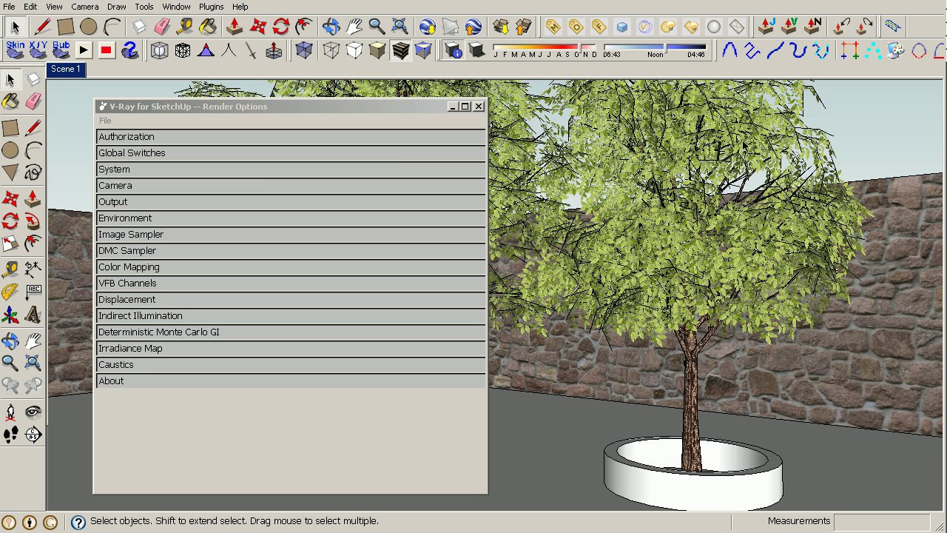
Step: In Global Switches, set Max Depth to 2, enable Low thread priority, disable Batch render
click(108, 137)
click(129, 137)
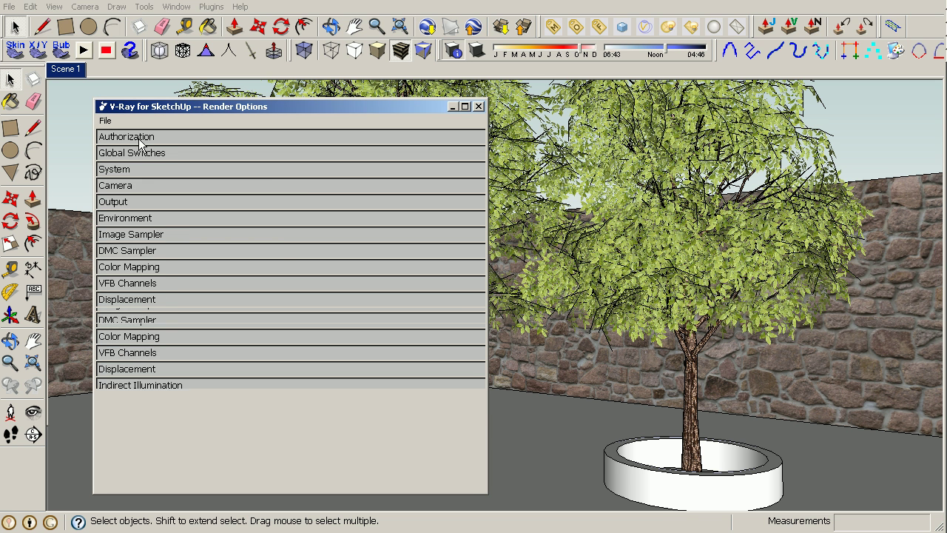
click(138, 154)
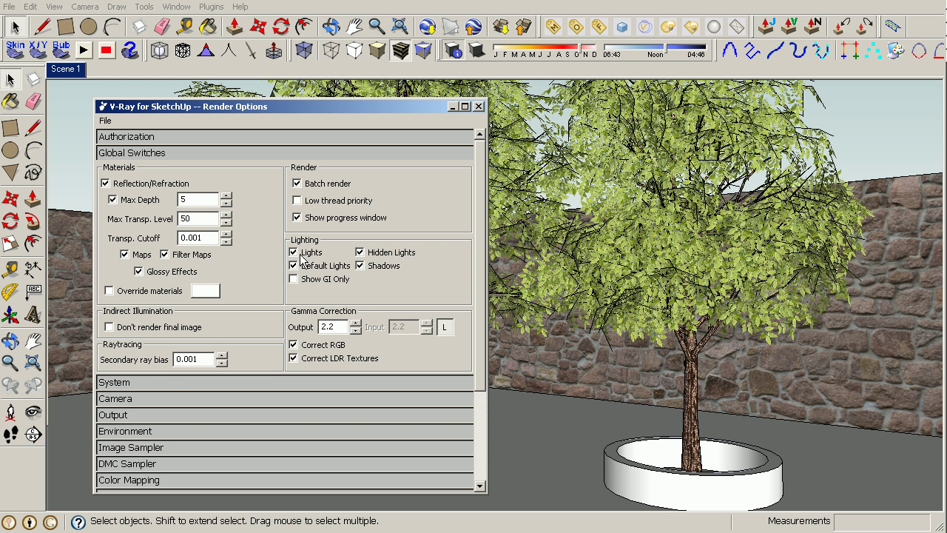
double_click(194, 197)
text(2)
click(297, 202)
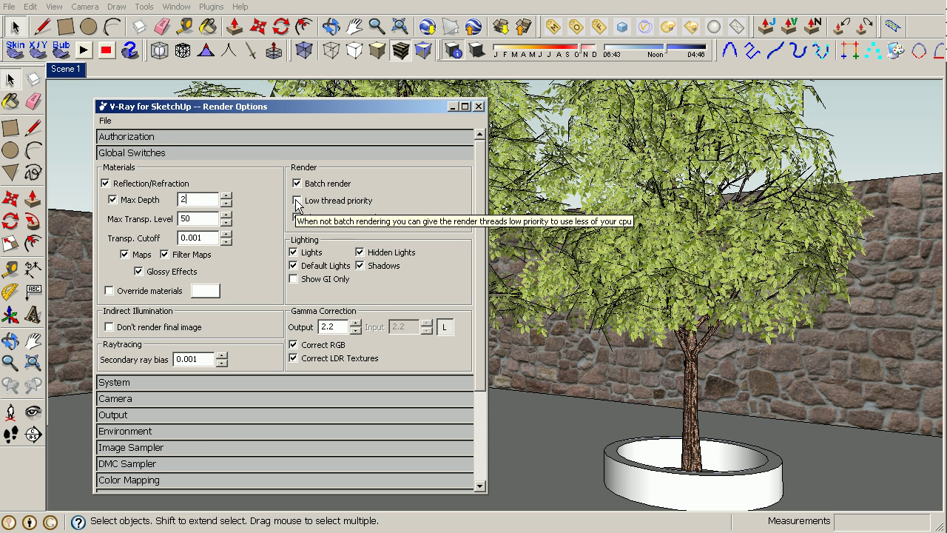
click(297, 183)
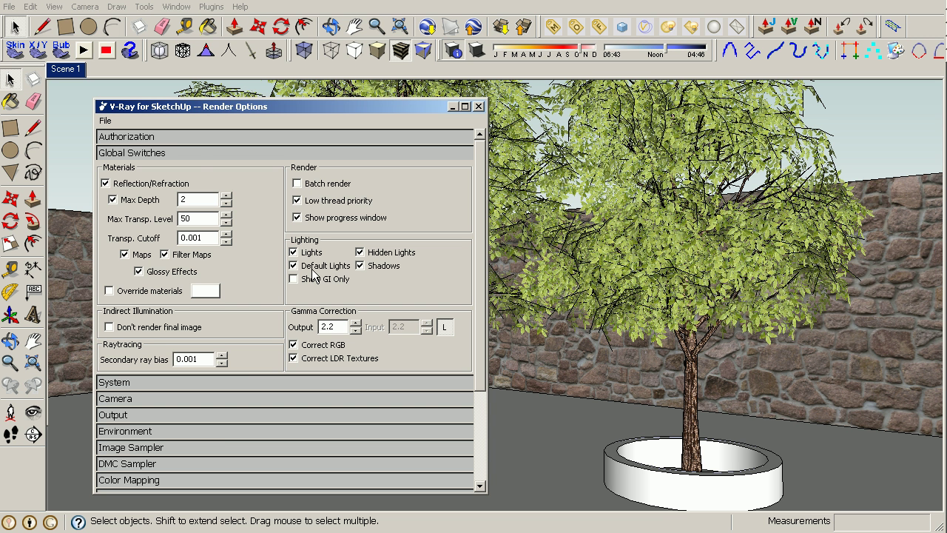
click(194, 153)
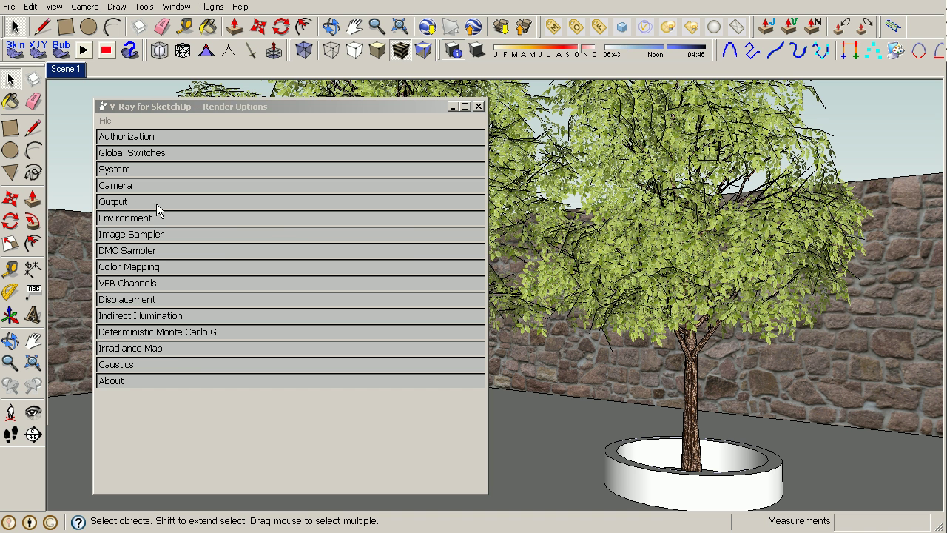
Step: Give the GI skylight a Sky texture with intensity 1.2
click(117, 219)
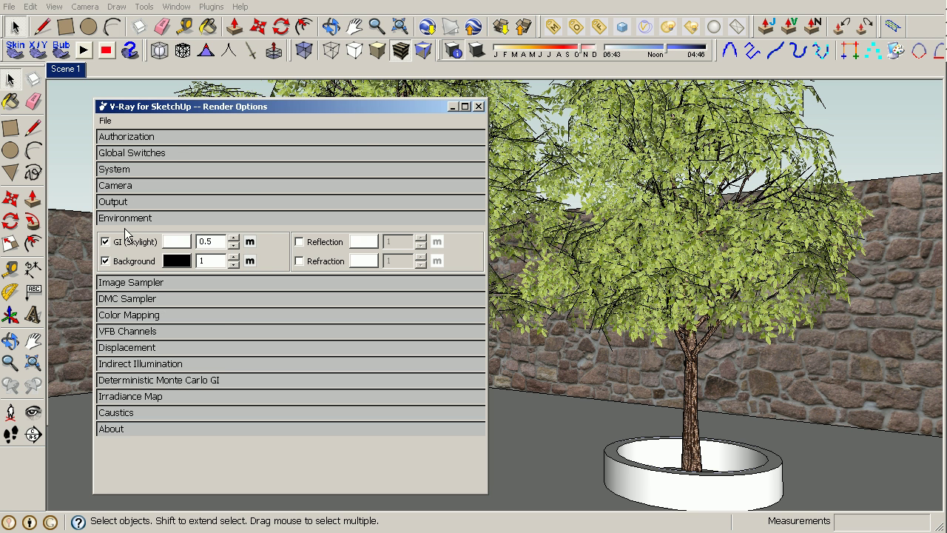
double_click(211, 242)
click(250, 242)
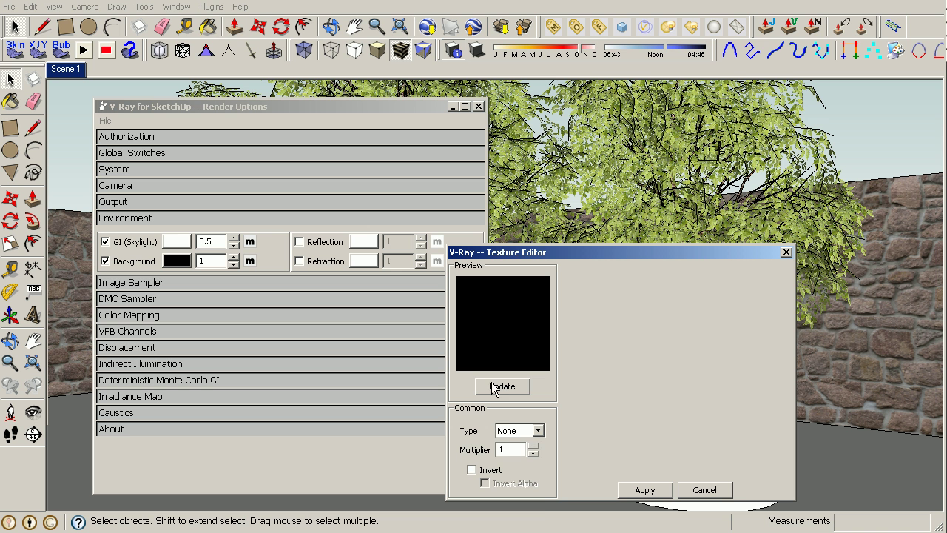
click(509, 437)
click(515, 452)
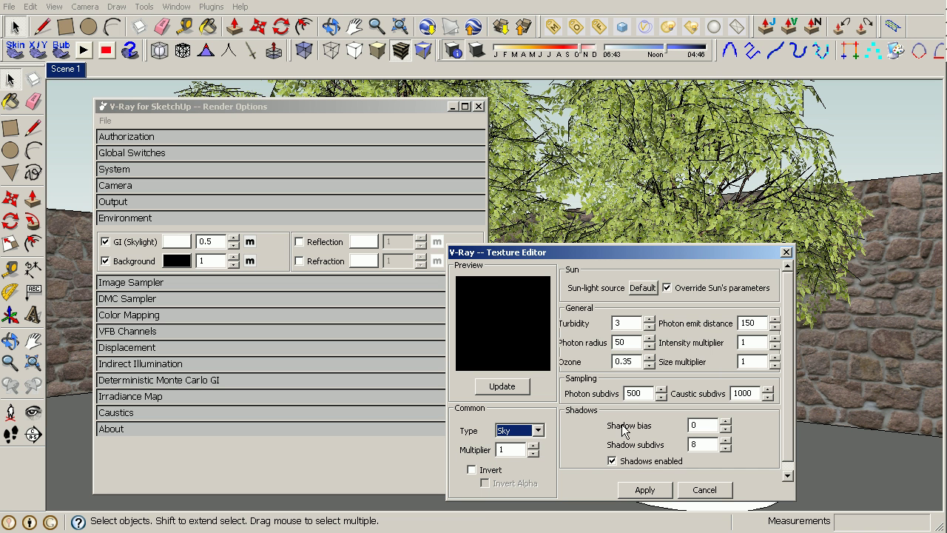
double_click(747, 342)
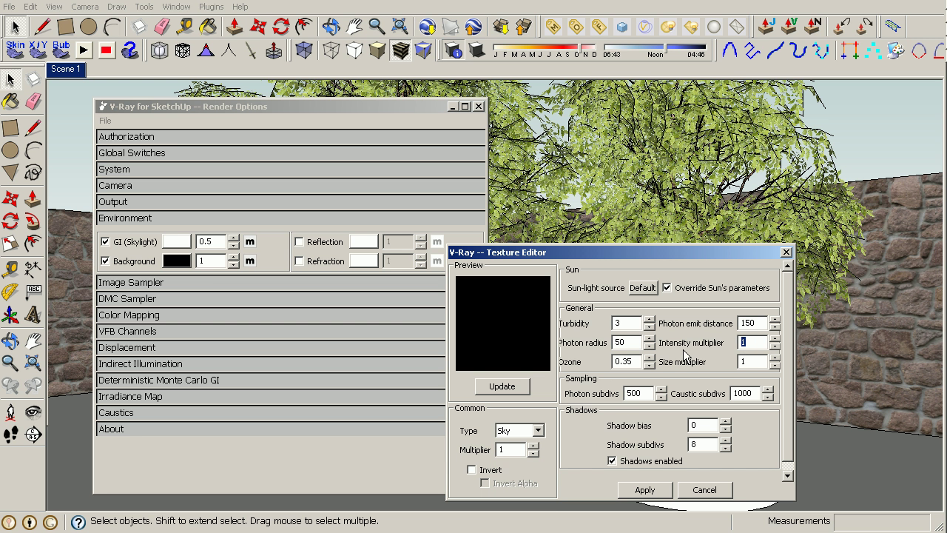
text(1.2)
click(644, 490)
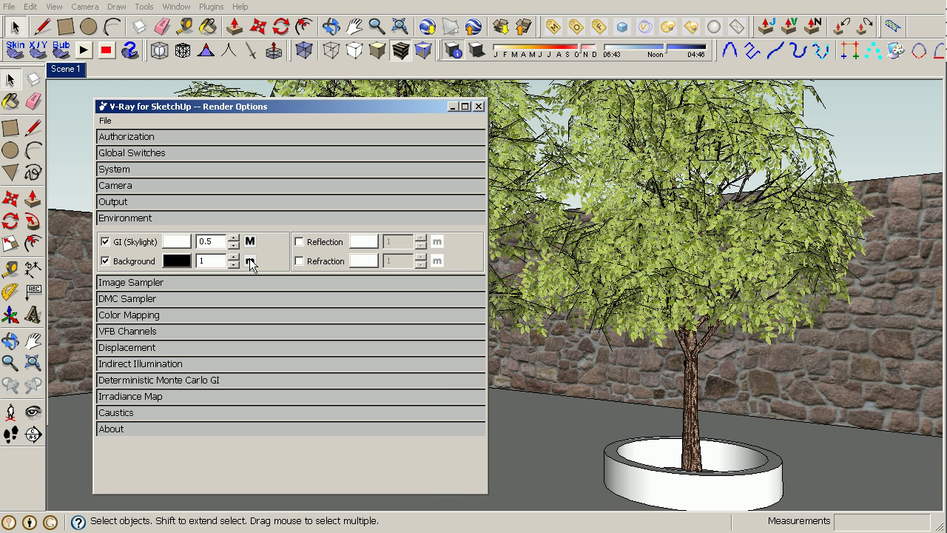
Step: Set the background texture to Sky with intensity 2
click(496, 433)
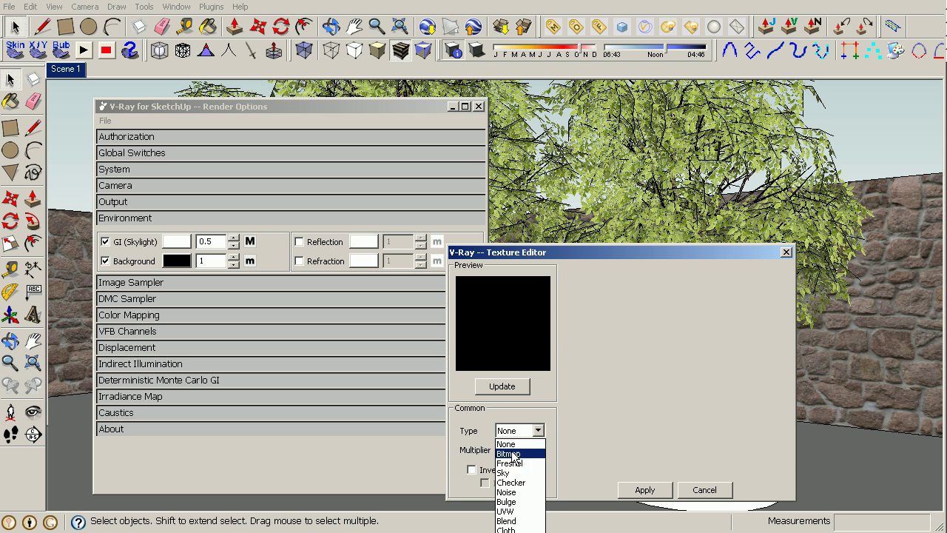
click(512, 473)
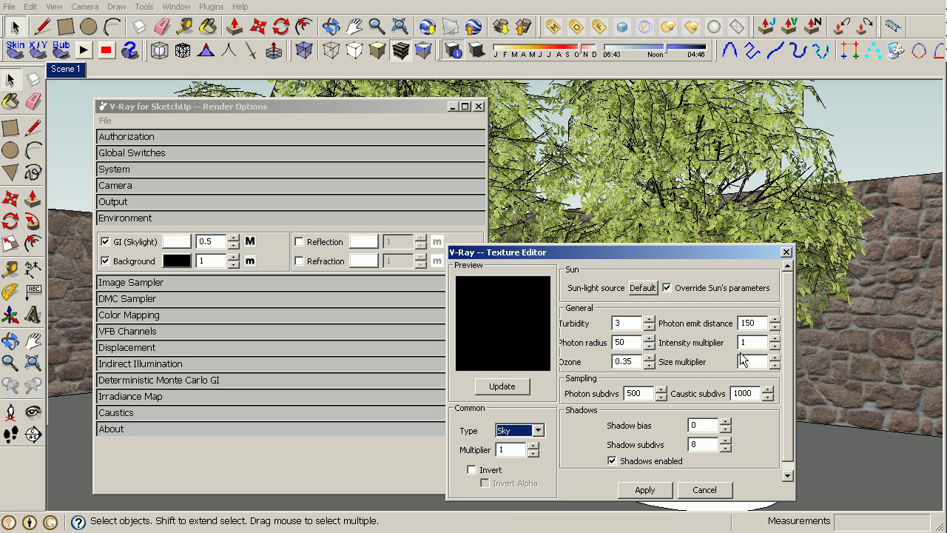
key(Up)
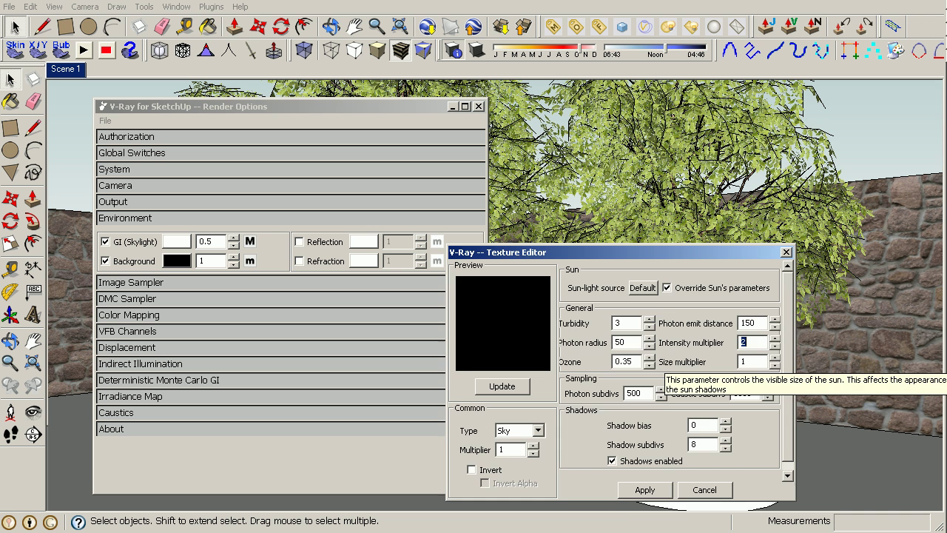
click(645, 489)
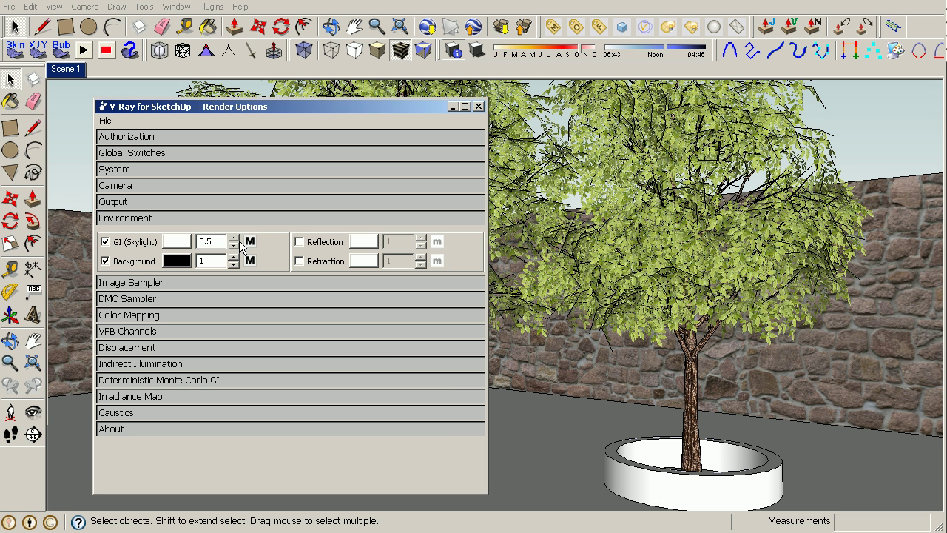
Step: Set the skylight Sky's size multiplier to 2 and shadow subdivs to 20, and apply
click(250, 242)
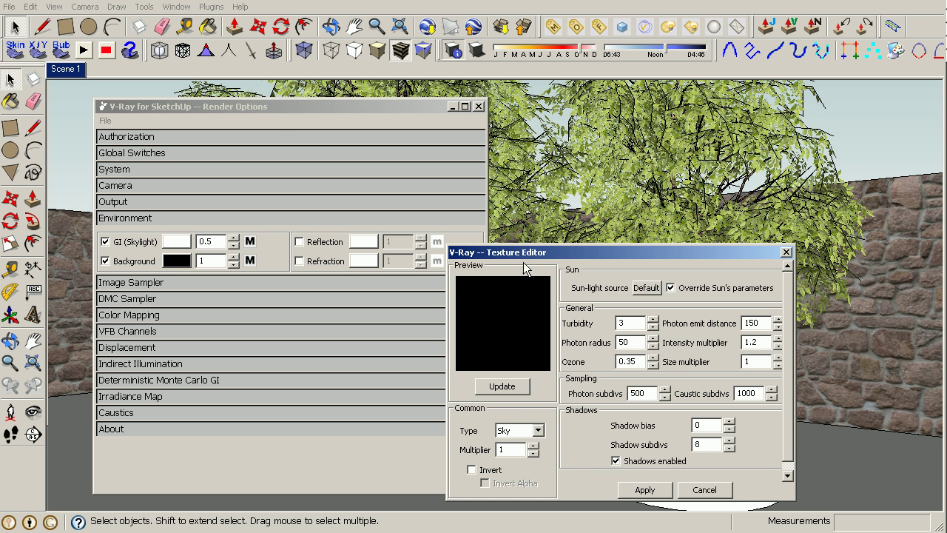
drag(524, 255, 436, 217)
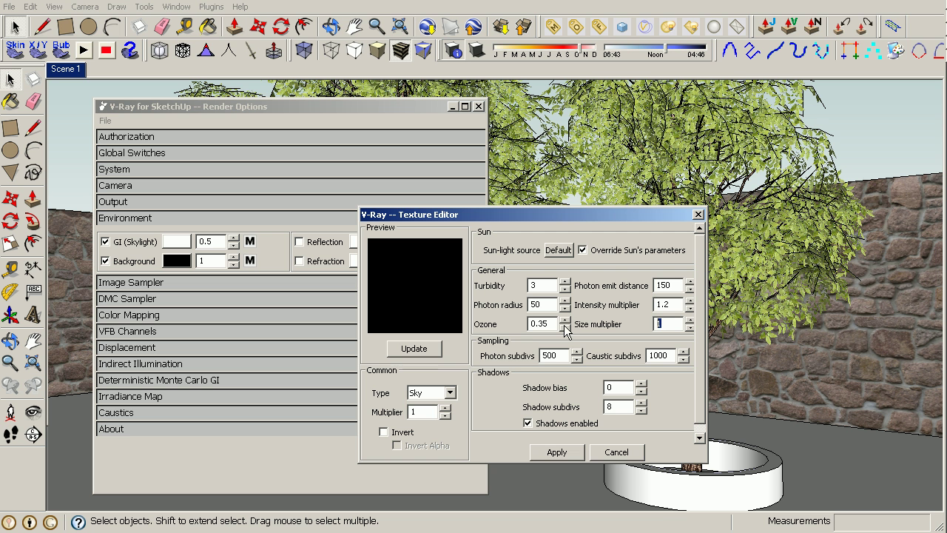
text(2)
key(Tab)
key(Tab)
key(Tab)
key(Tab)
double_click(622, 404)
text(20)
click(557, 452)
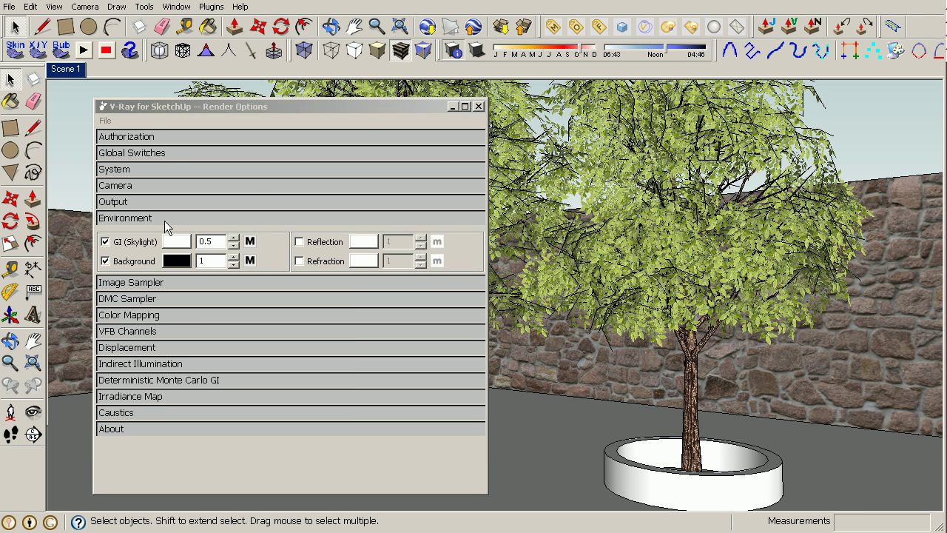
Step: Switch the image sampler to Adaptive DMC
click(163, 219)
click(140, 234)
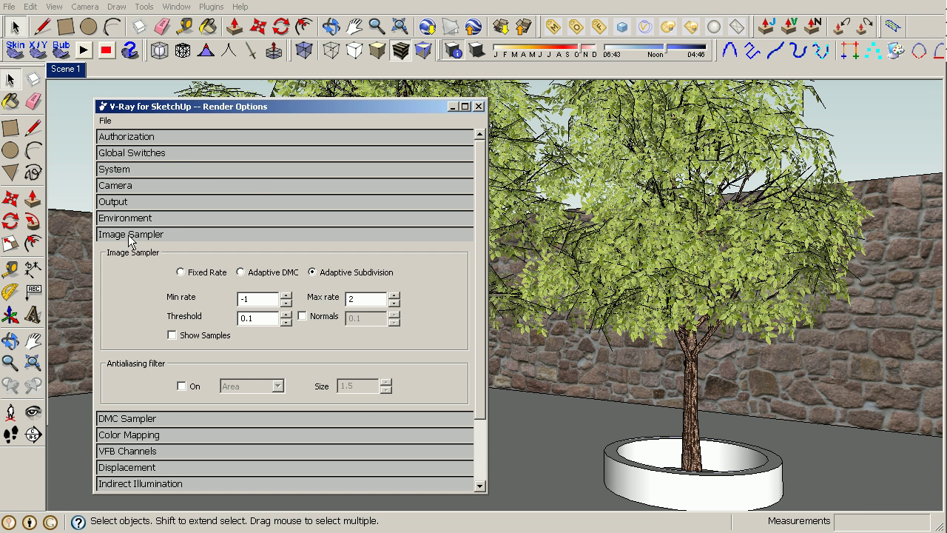
click(241, 273)
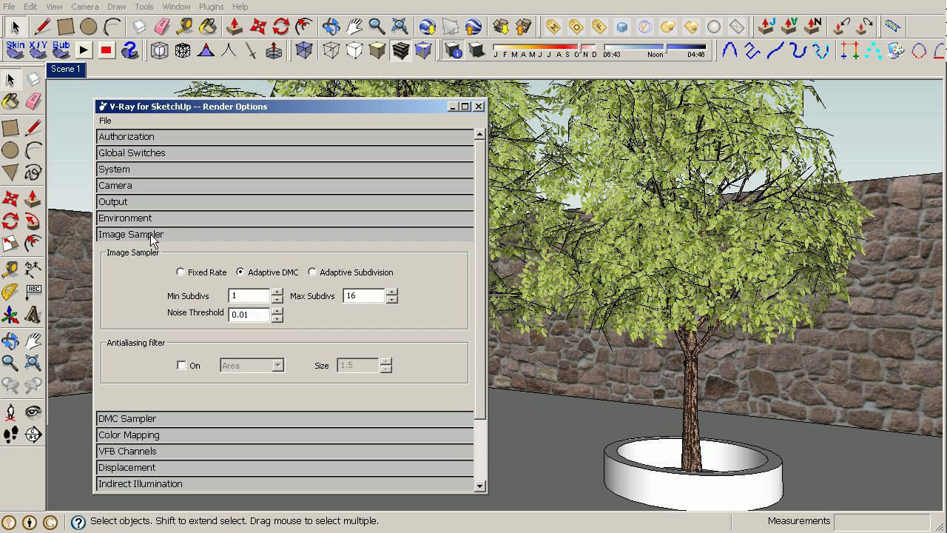
click(184, 234)
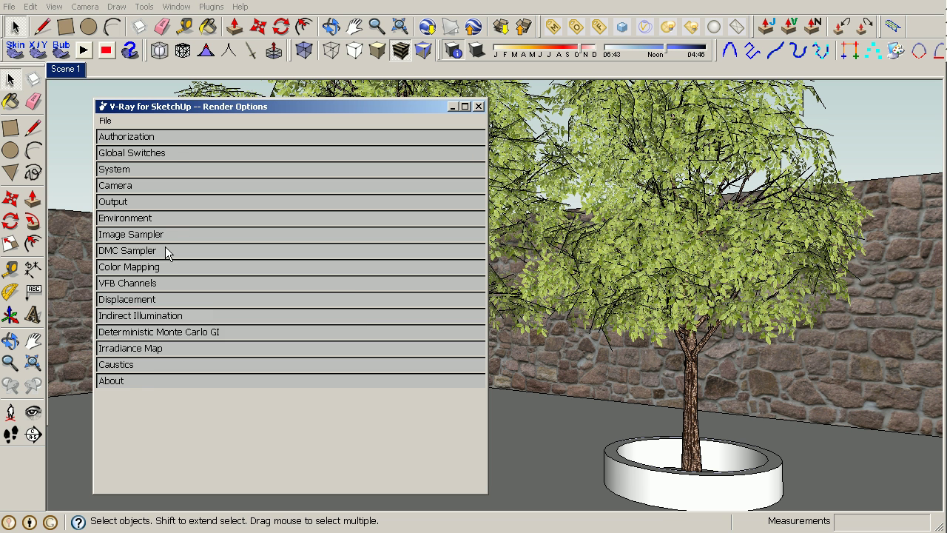
click(153, 251)
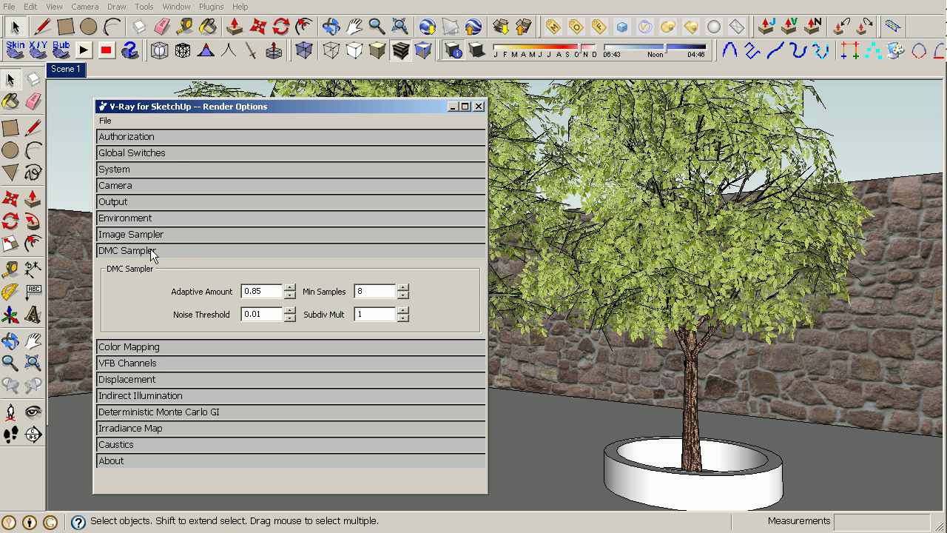
click(151, 252)
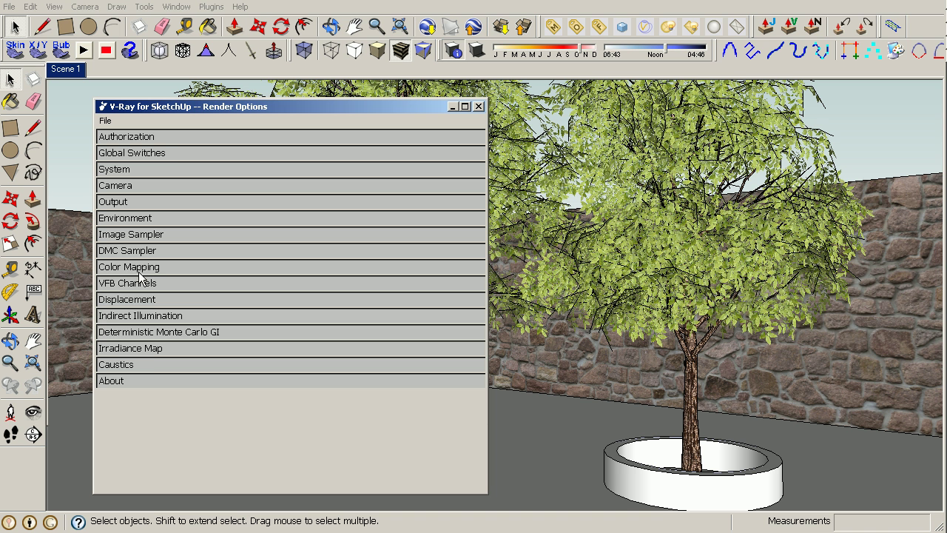
Step: Set the Color Mapping type to Exponential
click(138, 272)
click(181, 299)
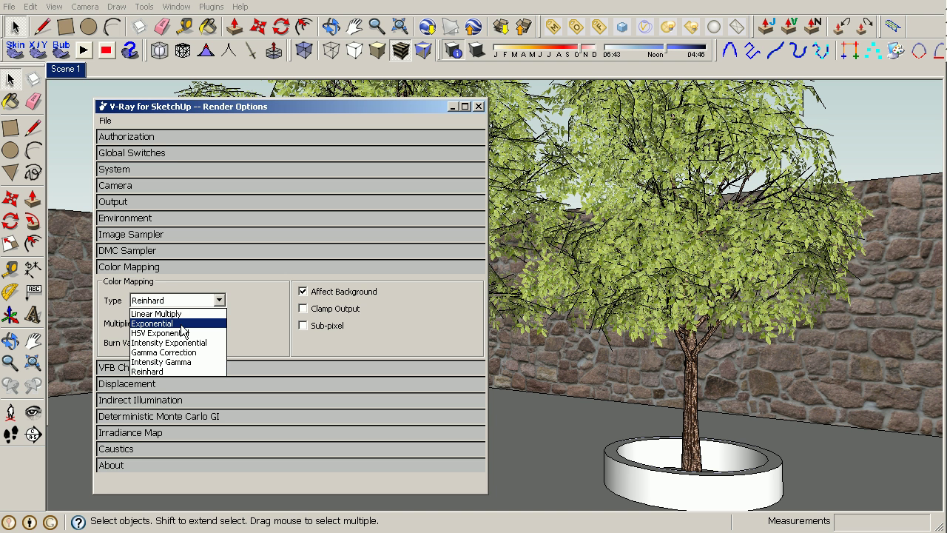
click(194, 323)
click(137, 267)
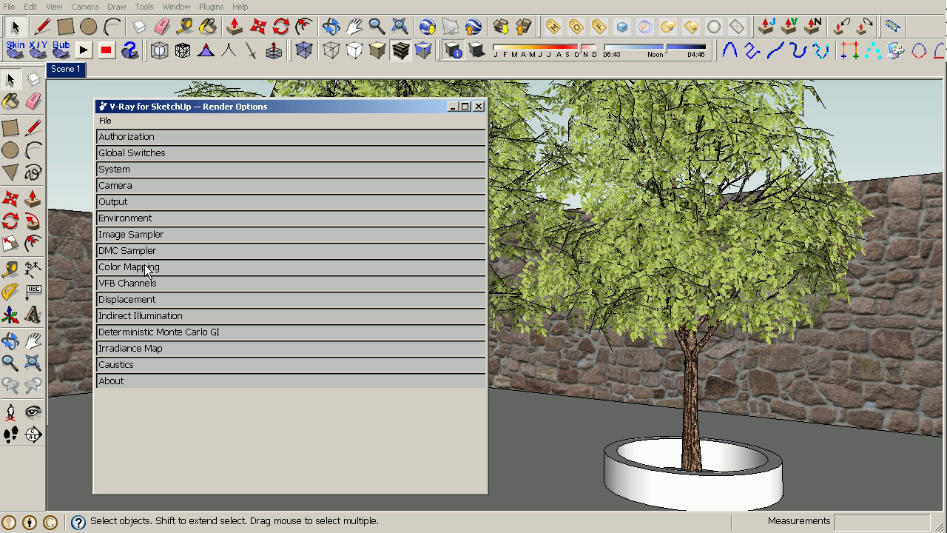
Step: Set the Indirect Illumination secondary engine to Light Cache
click(132, 333)
click(152, 334)
click(150, 344)
click(150, 345)
click(142, 314)
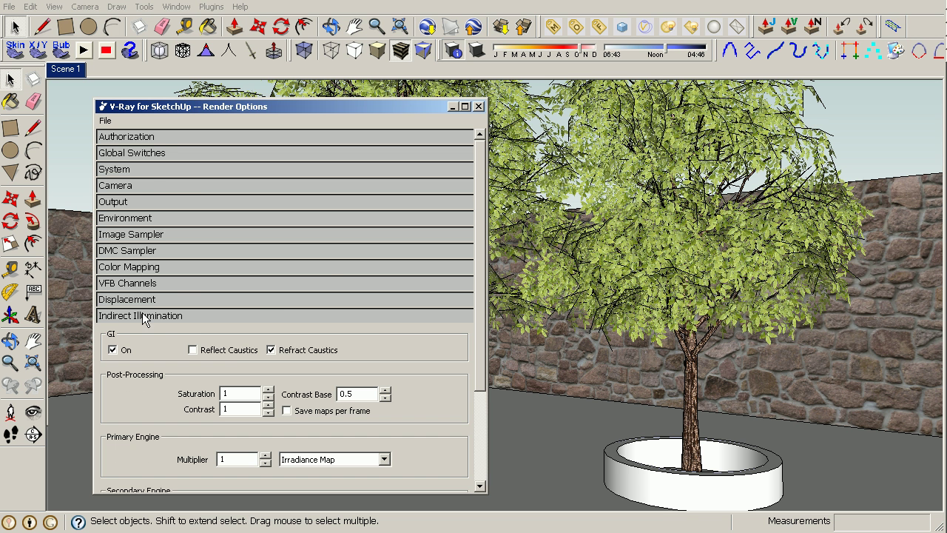
scroll(446, 373, down, 3)
click(384, 398)
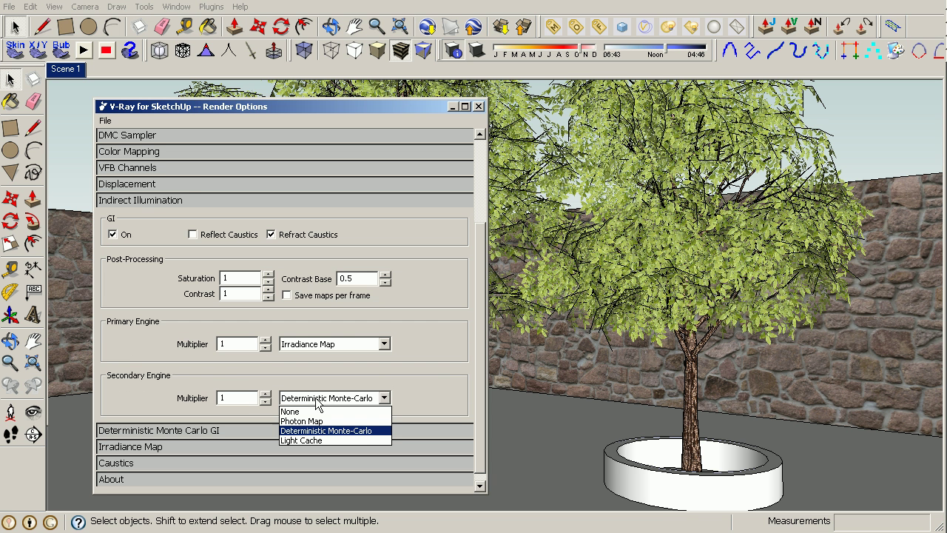
click(321, 438)
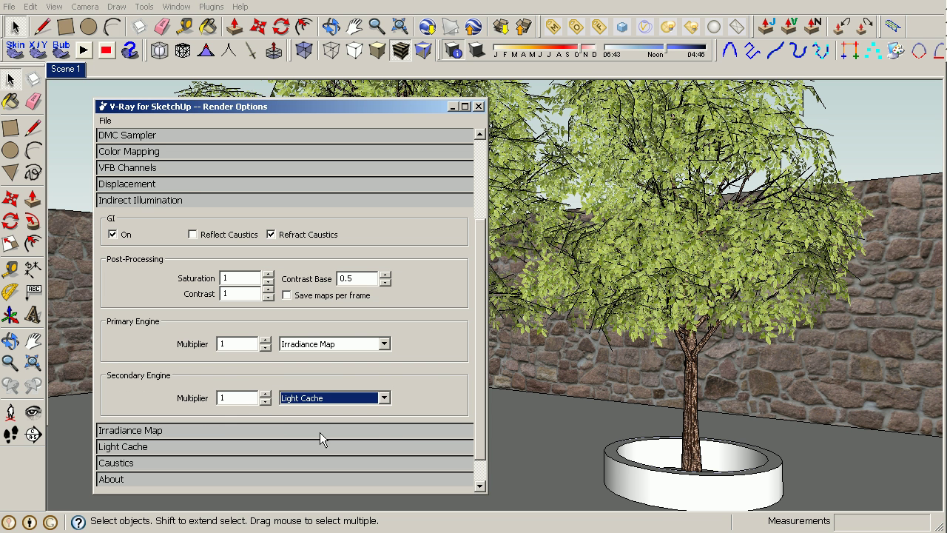
click(119, 201)
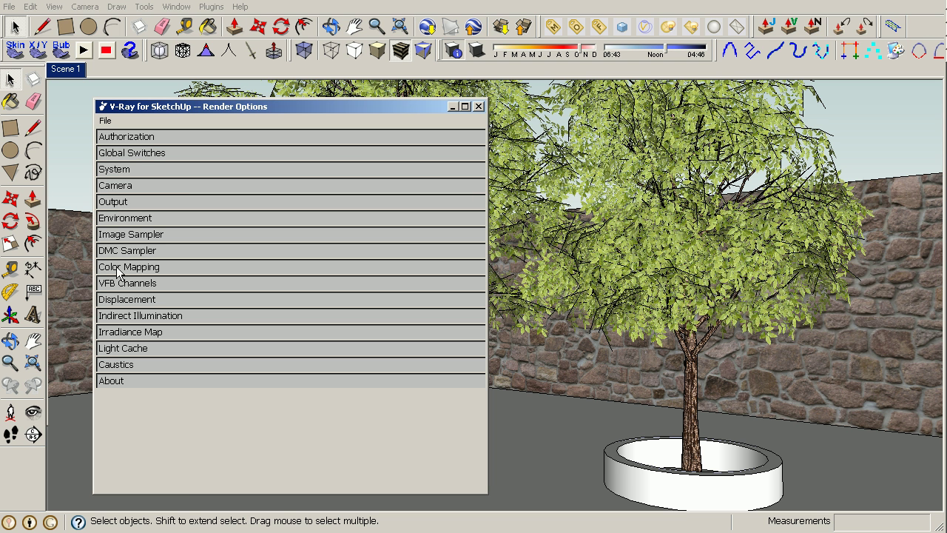
click(128, 350)
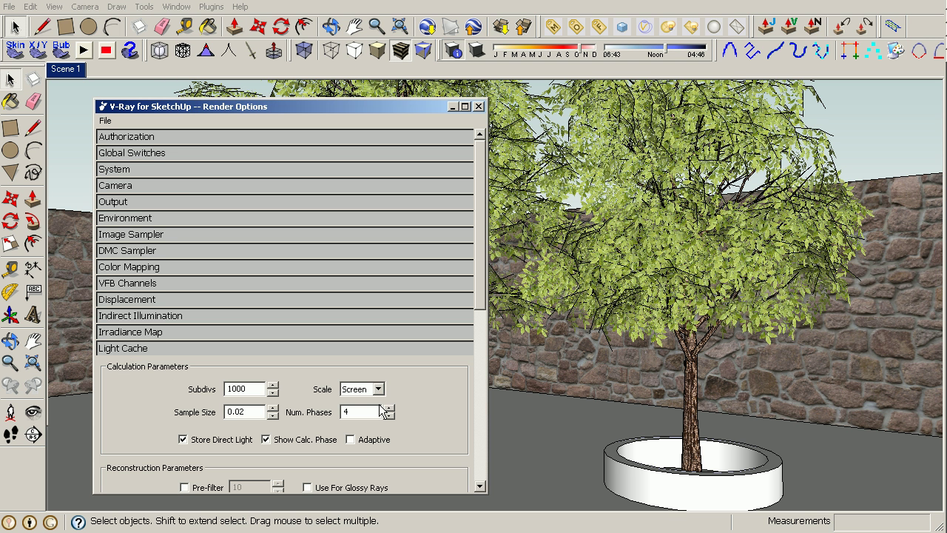
double_click(347, 411)
click(625, 28)
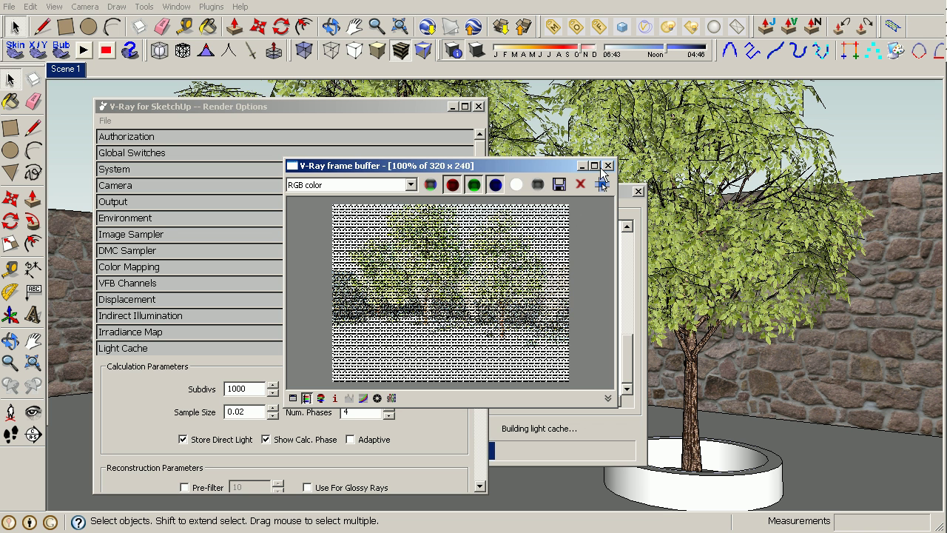
click(607, 166)
click(637, 193)
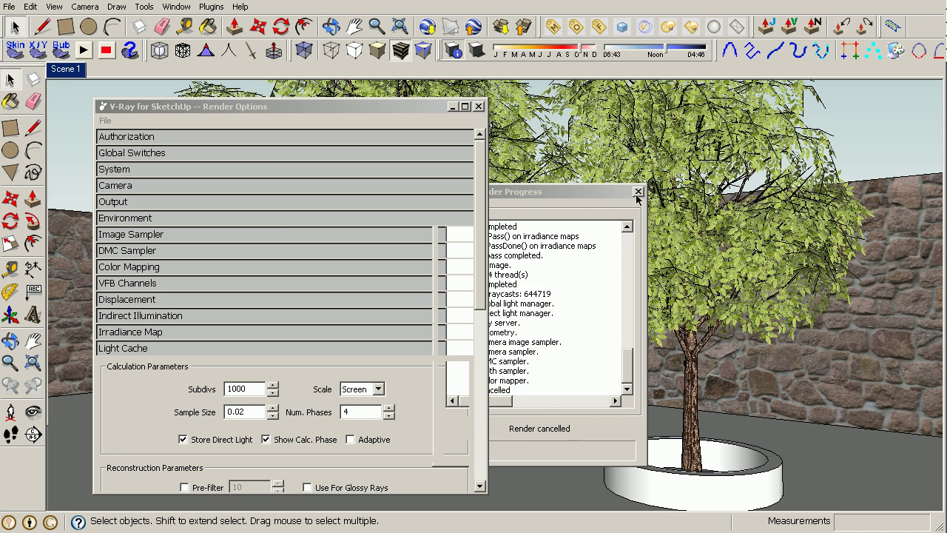
click(150, 348)
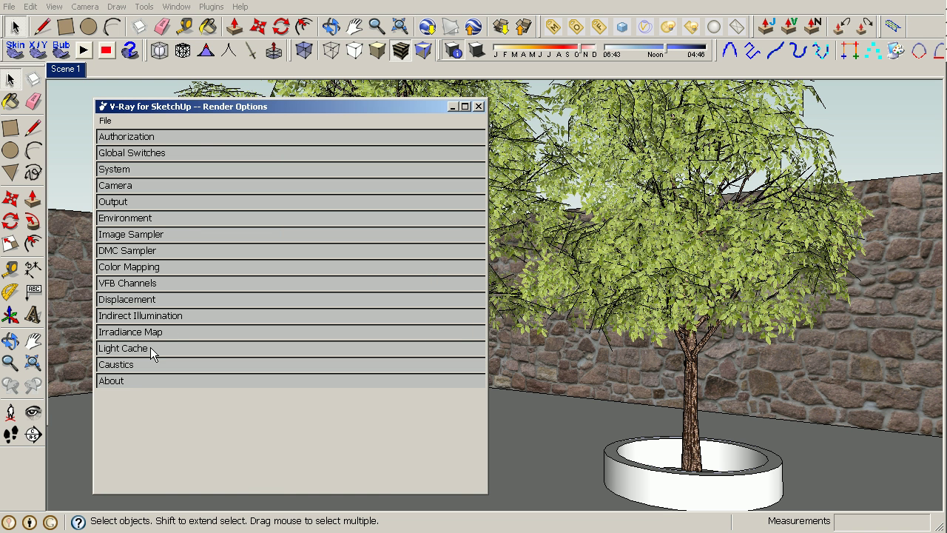
Step: Enable Physical Camera in the Camera rollout and start a V-Ray render
click(121, 186)
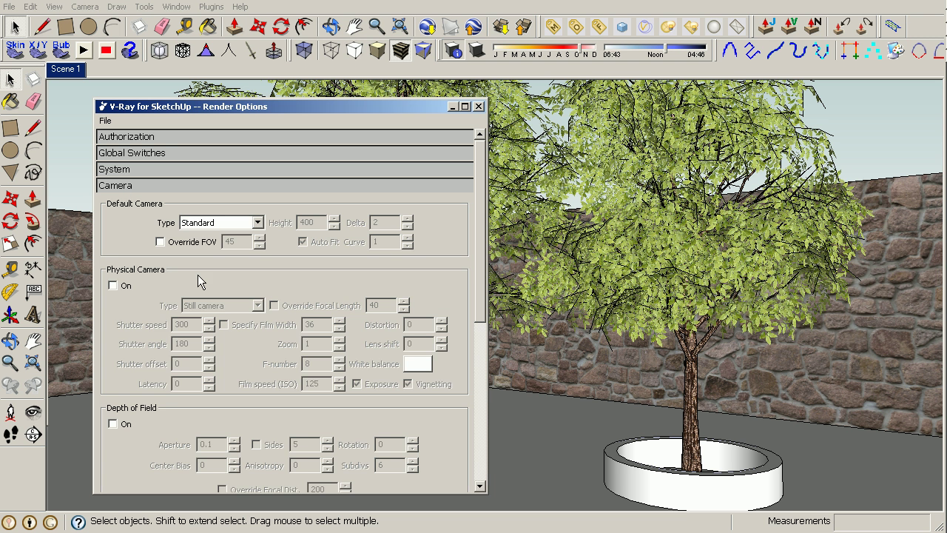
click(112, 286)
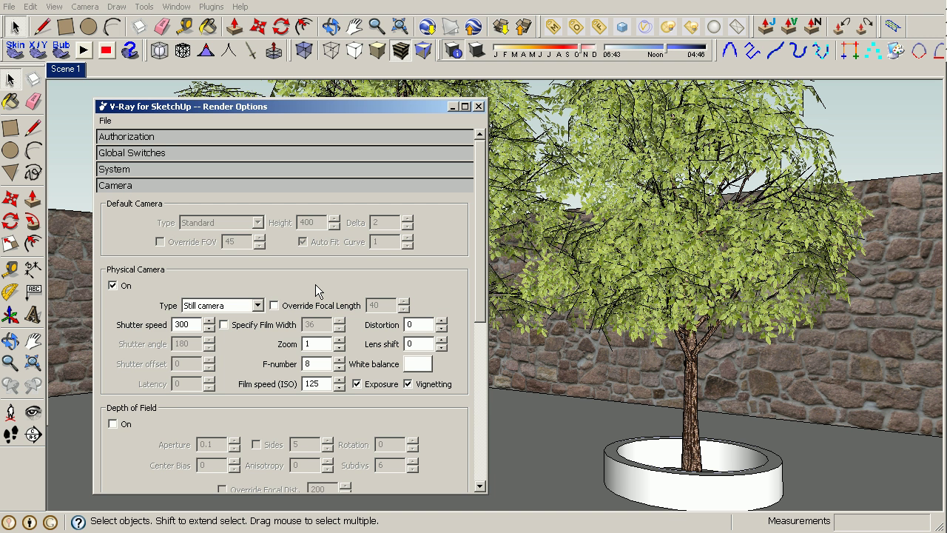
click(626, 28)
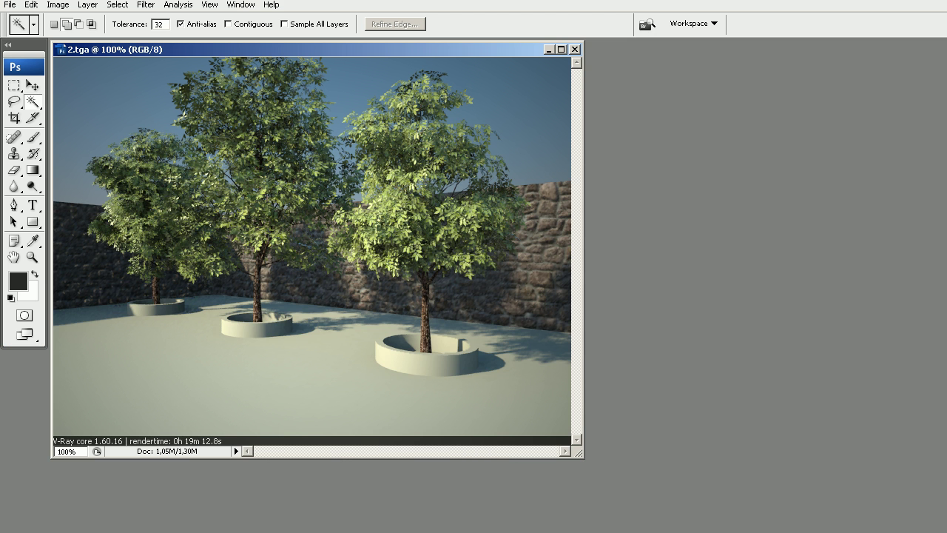
Step: Bring up the V-Ray frame buffer, move it aside, close it, and return to SketchUp
key(alt+Tab)
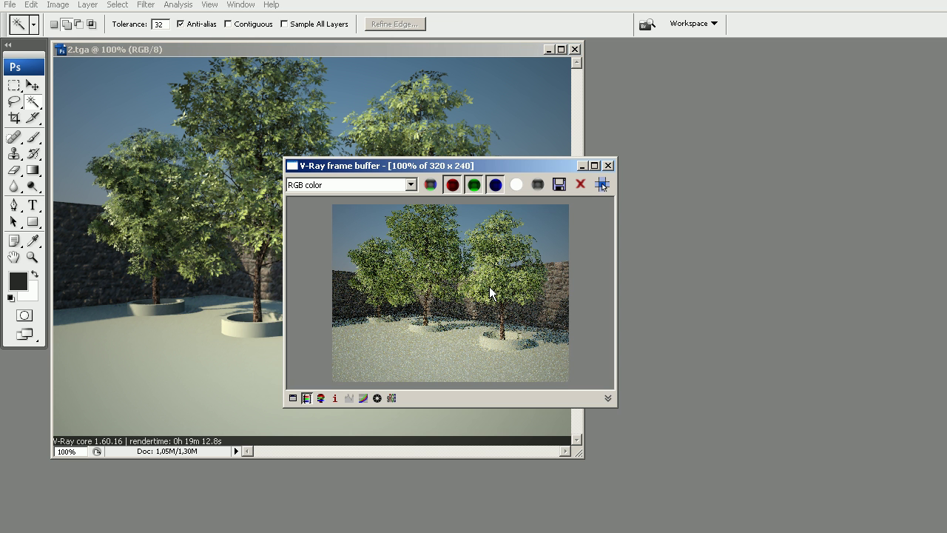
drag(475, 166, 354, 105)
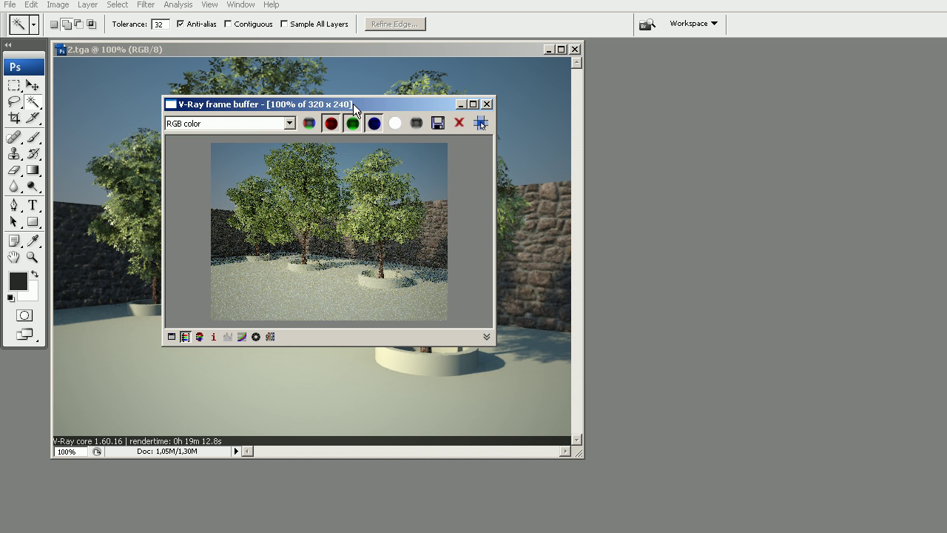
click(486, 103)
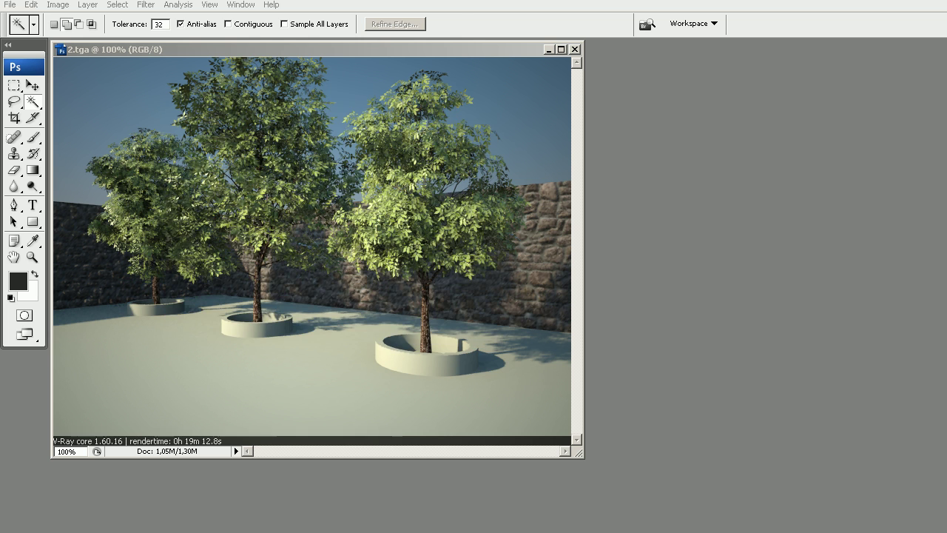
key(alt+Tab)
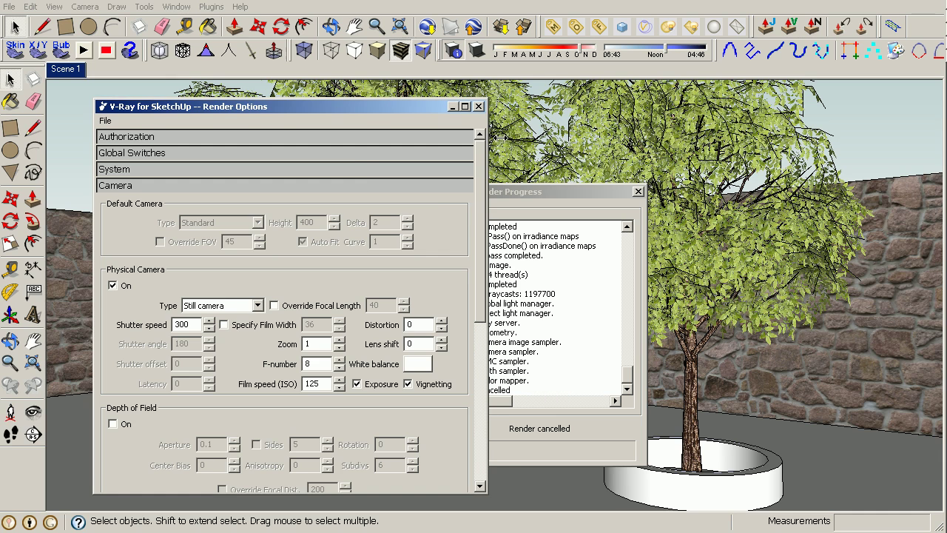
Step: Close Render Options and Render Progress, then edit the centre planter with all geometry selected
click(479, 107)
click(638, 191)
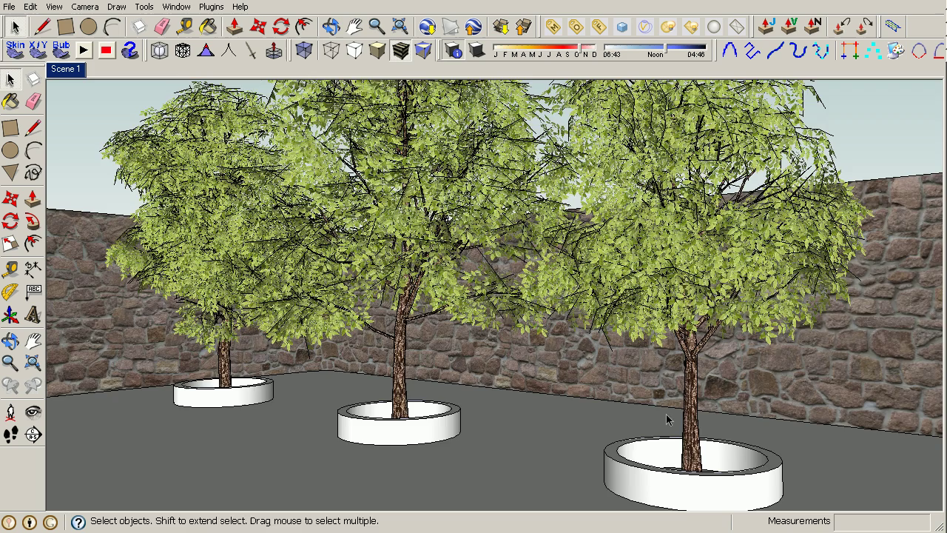
middle_drag(678, 447, 497, 360)
scroll(510, 391, up, 6)
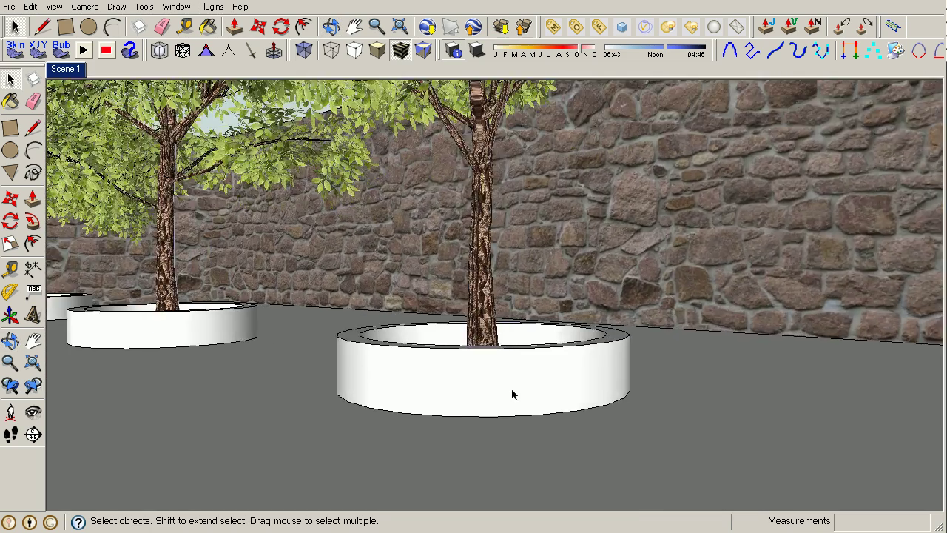
double_click(511, 394)
triple_click(512, 394)
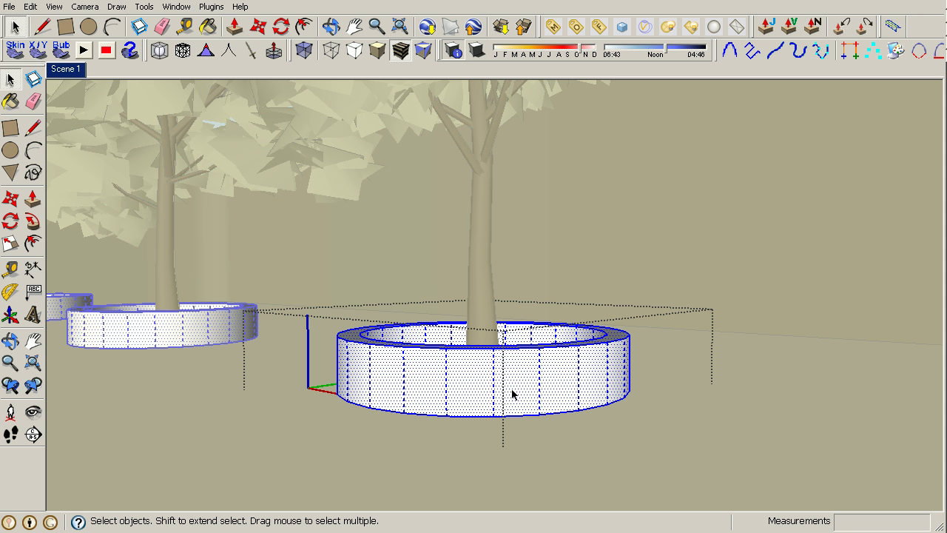
Step: Import wal059M from the Medium66% folder as a texture image
click(16, 9)
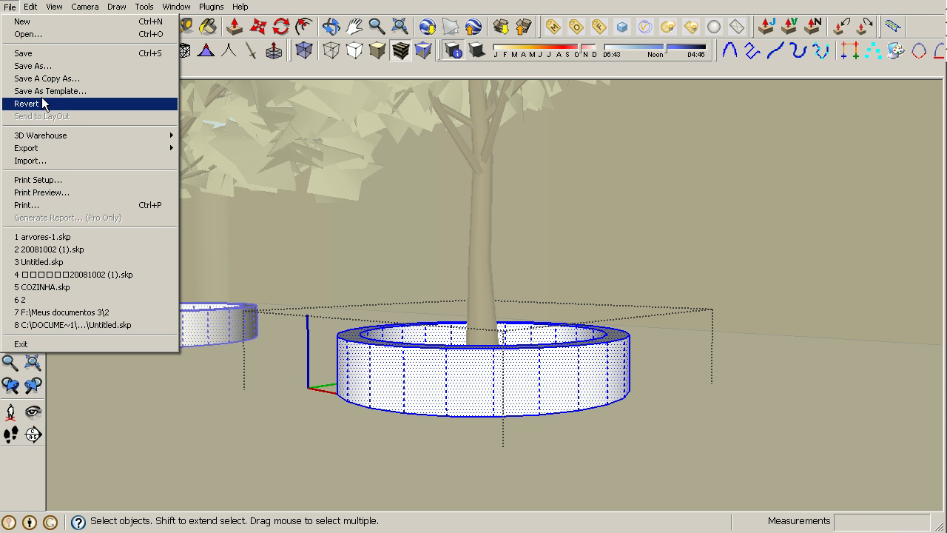
click(66, 163)
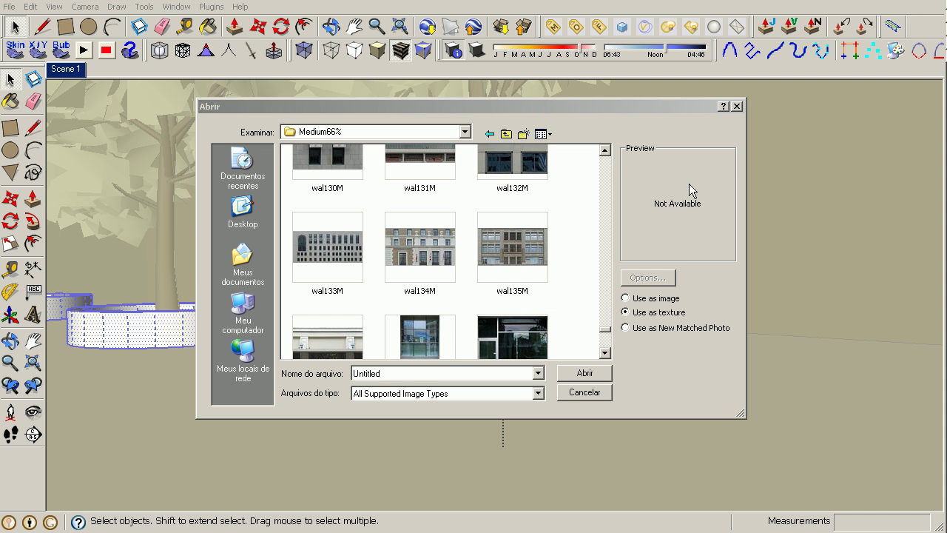
click(606, 150)
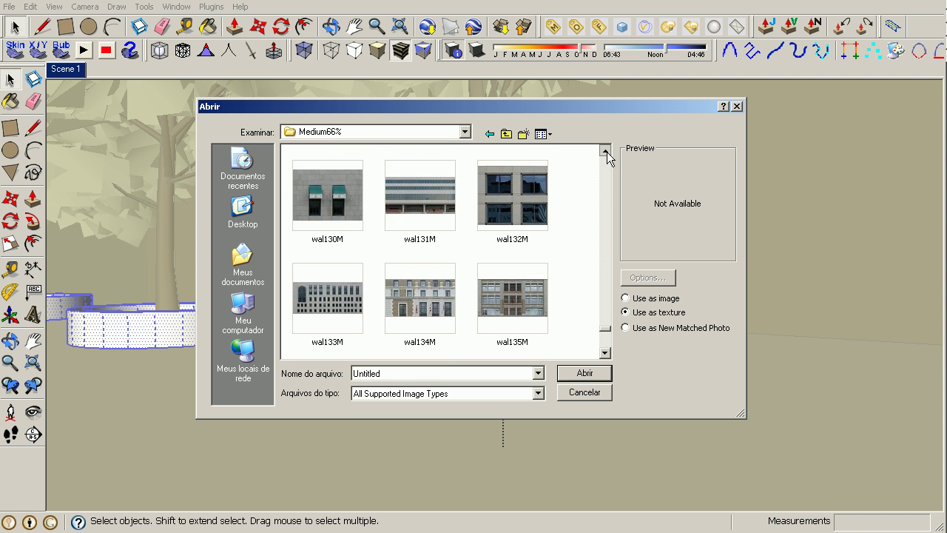
click(605, 150)
click(605, 151)
click(605, 151)
click(605, 151)
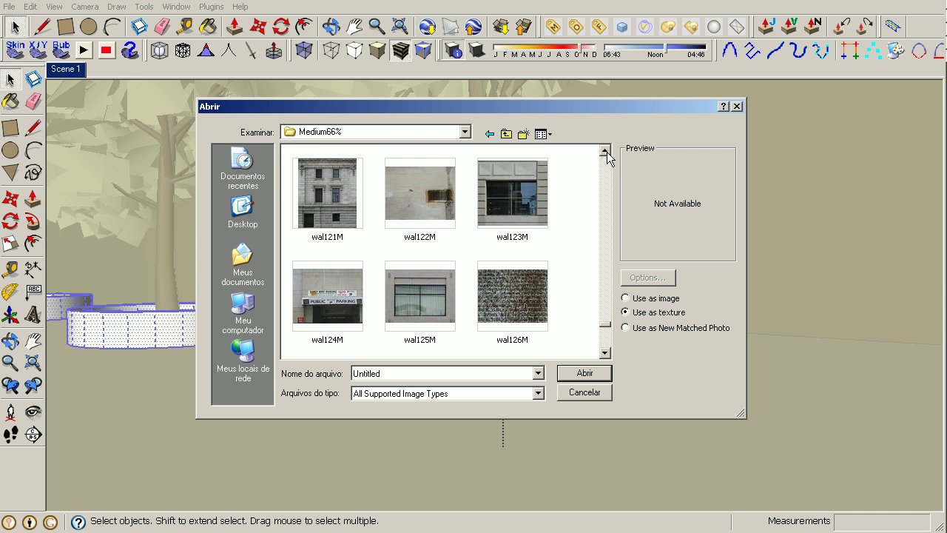
click(605, 150)
click(606, 150)
click(605, 151)
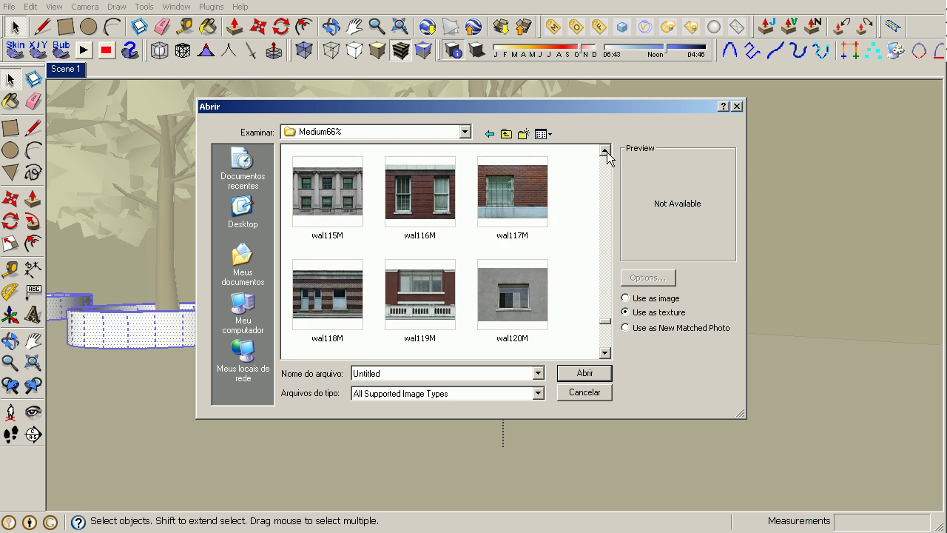
click(605, 150)
click(606, 151)
click(605, 150)
click(605, 150)
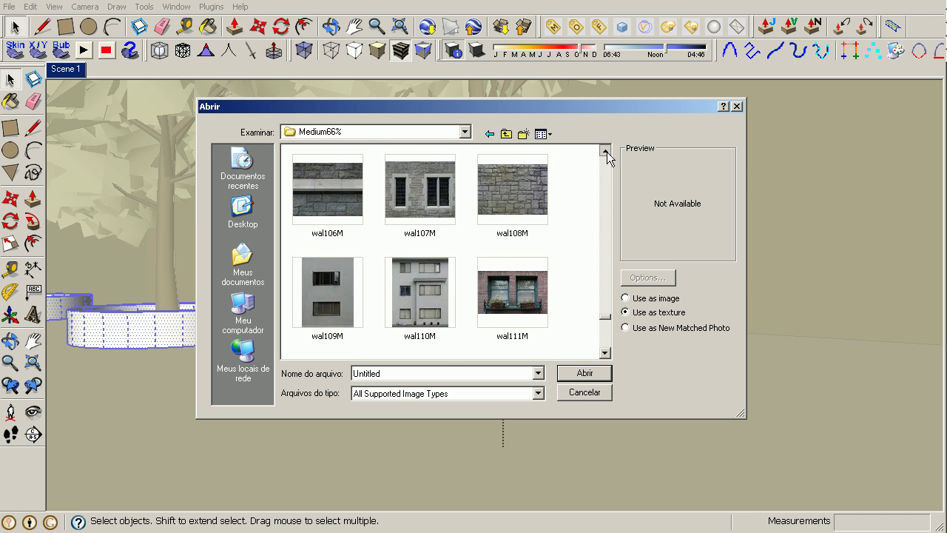
click(605, 150)
click(605, 151)
click(605, 150)
click(606, 150)
click(606, 151)
click(605, 150)
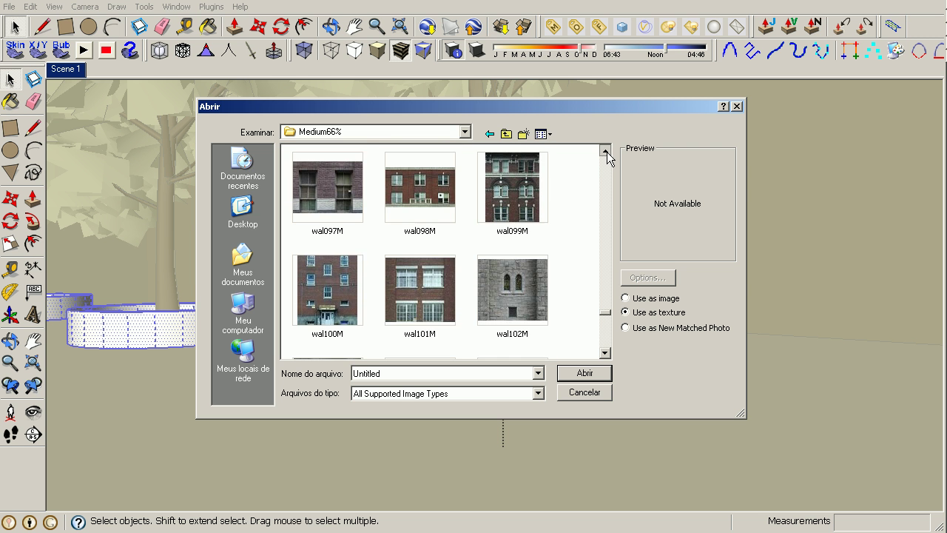
click(605, 150)
click(605, 150)
click(605, 150)
click(605, 150)
click(606, 150)
click(606, 150)
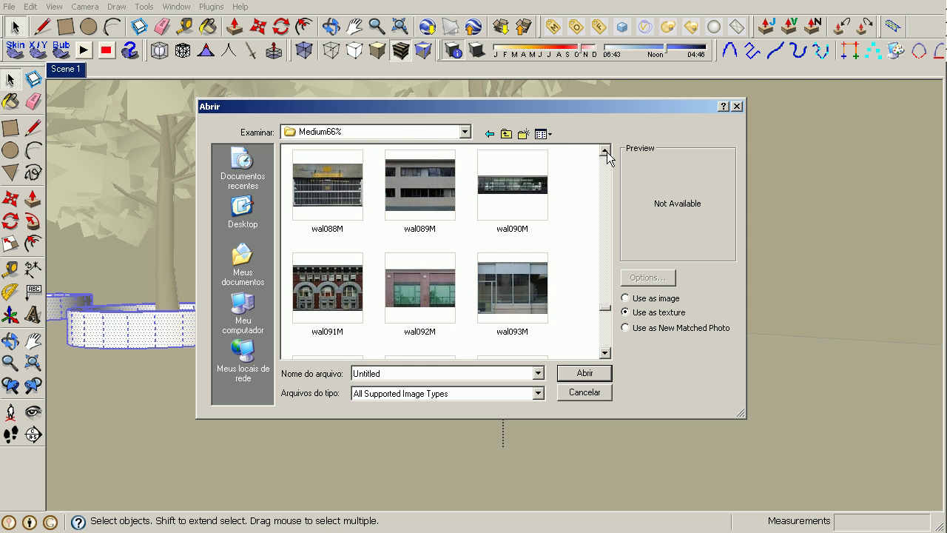
click(605, 151)
click(606, 150)
click(606, 150)
click(606, 150)
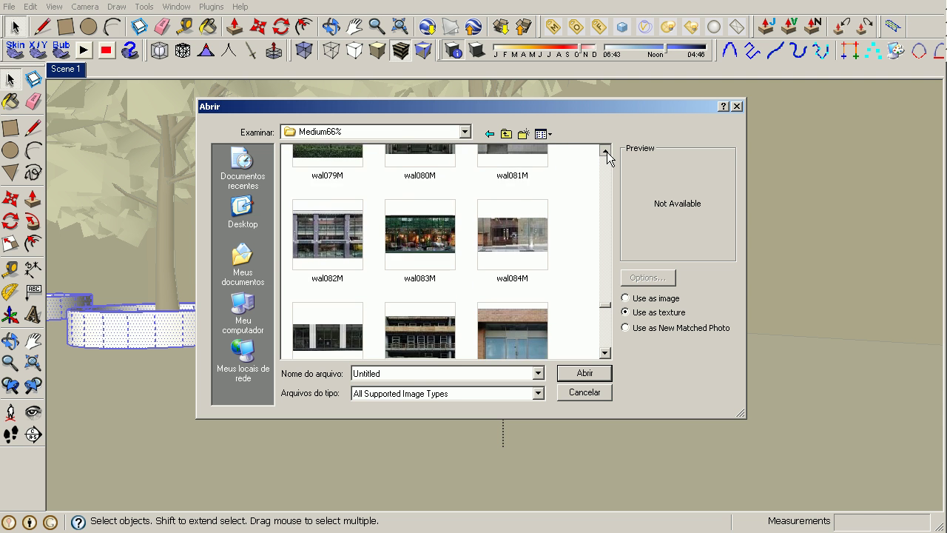
click(605, 151)
click(605, 150)
click(605, 150)
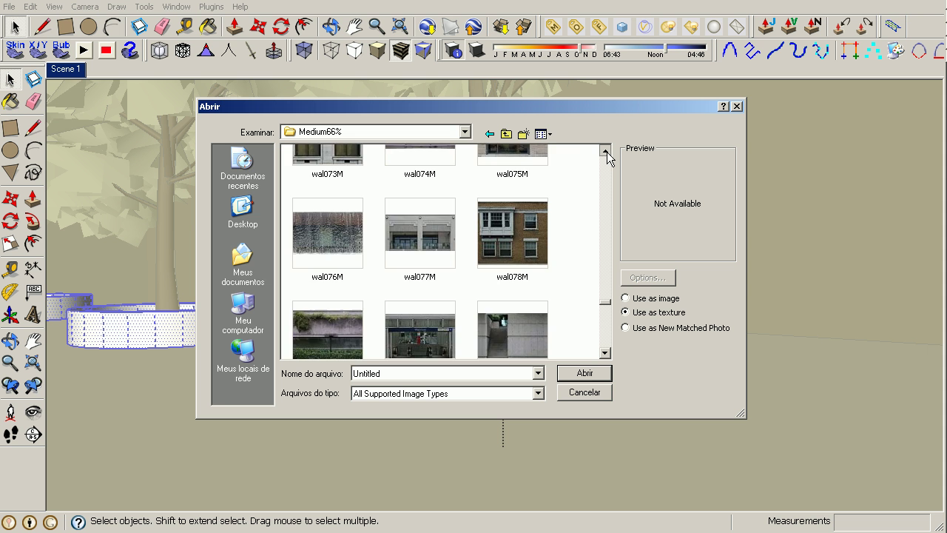
click(605, 150)
click(606, 150)
click(605, 150)
click(605, 151)
click(605, 150)
click(605, 150)
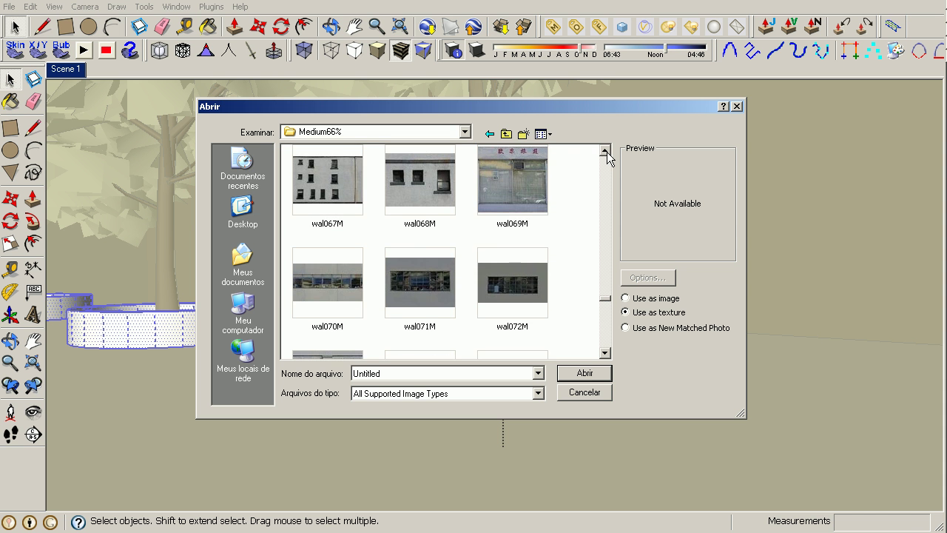
click(605, 151)
click(606, 150)
click(605, 150)
click(605, 150)
click(605, 150)
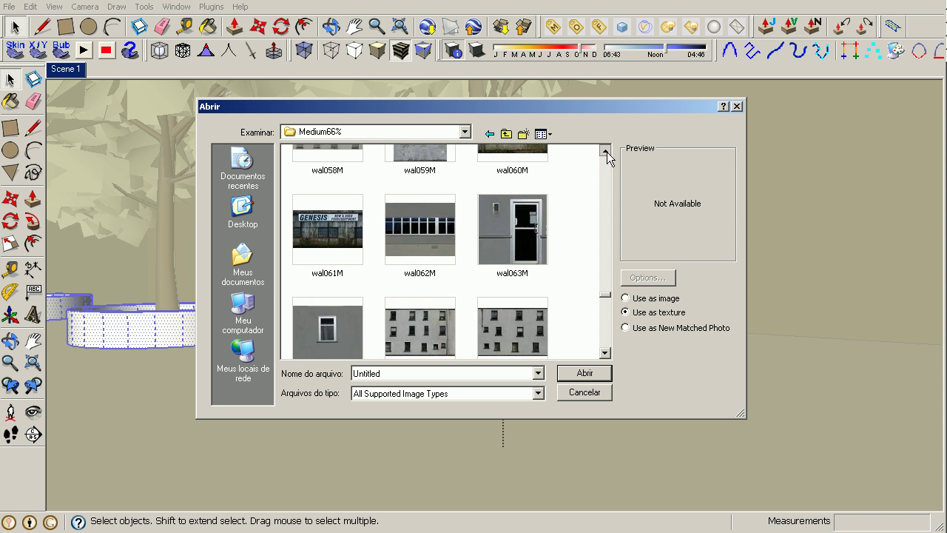
click(605, 150)
click(605, 150)
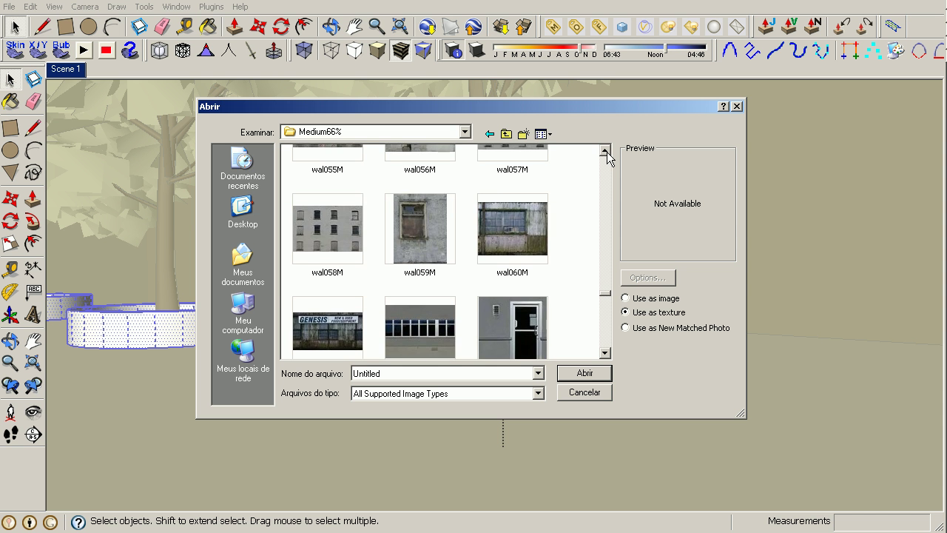
click(422, 236)
click(584, 372)
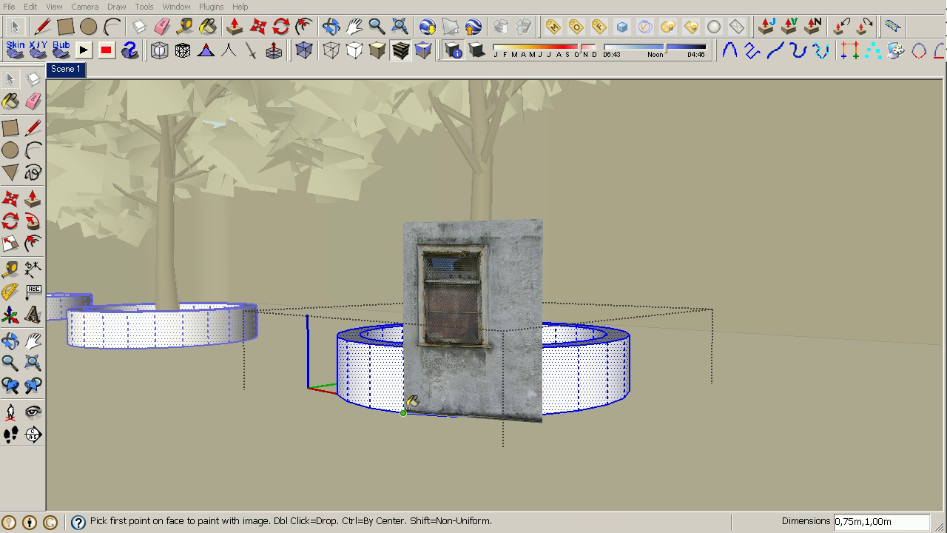
Step: Place the wal059M texture on the planter's outer wall and nudge its position slightly down
click(404, 412)
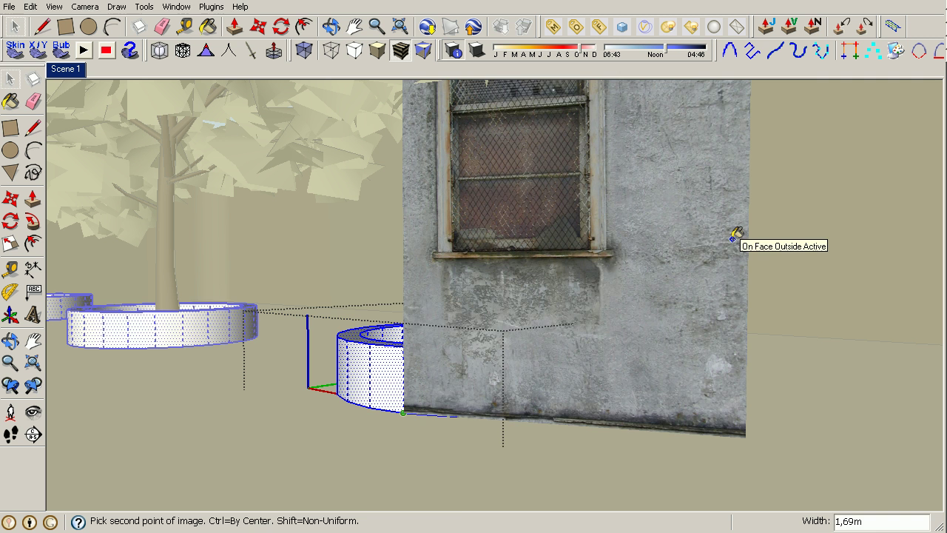
click(447, 411)
right_click(435, 385)
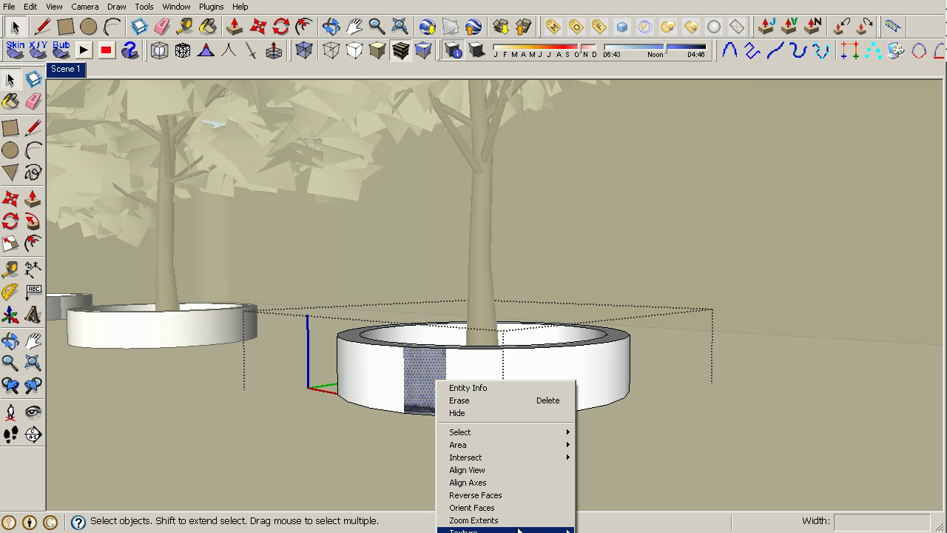
mouse_move(555, 530)
click(598, 531)
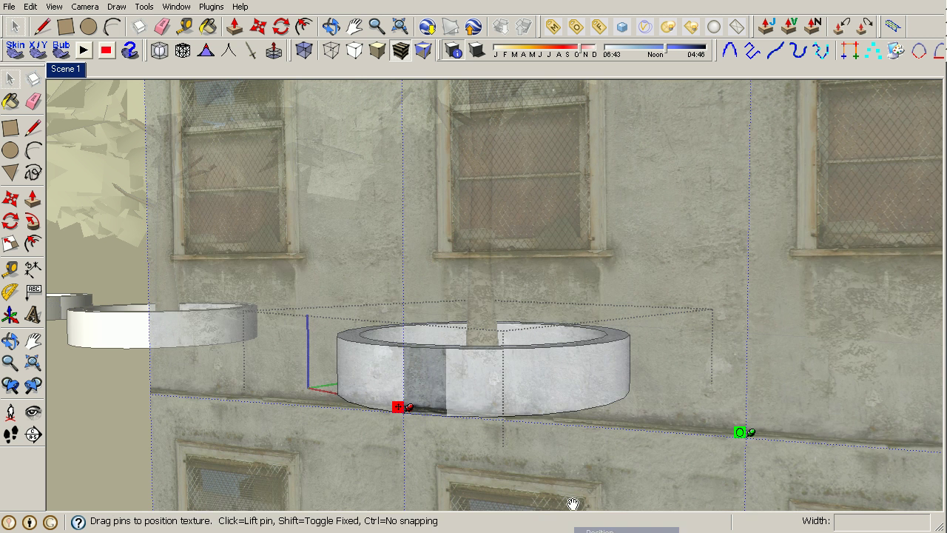
drag(430, 382, 429, 382)
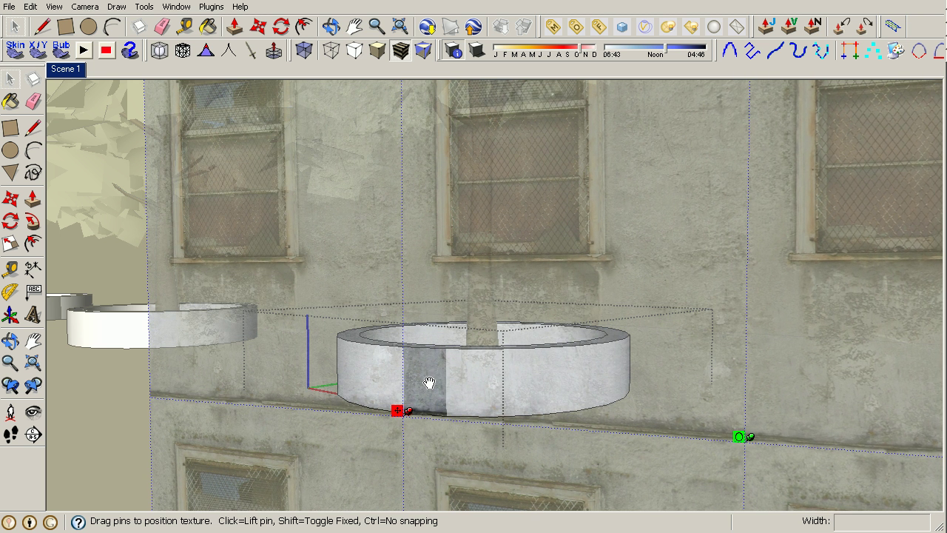
right_click(430, 383)
click(438, 390)
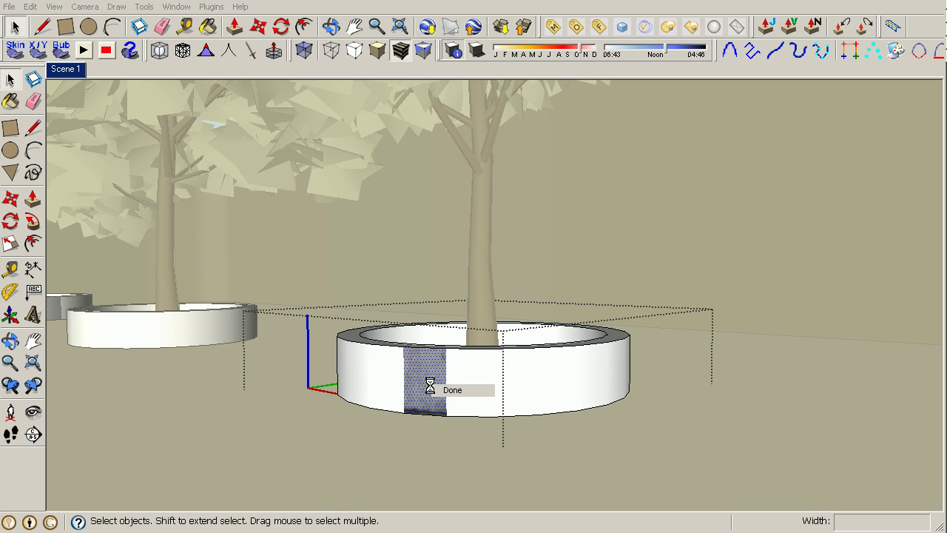
Step: Sample the Image2 concrete texture and paint the planter's outer wall, undoing the inner-wall paint
key(b)
alt+click(434, 368)
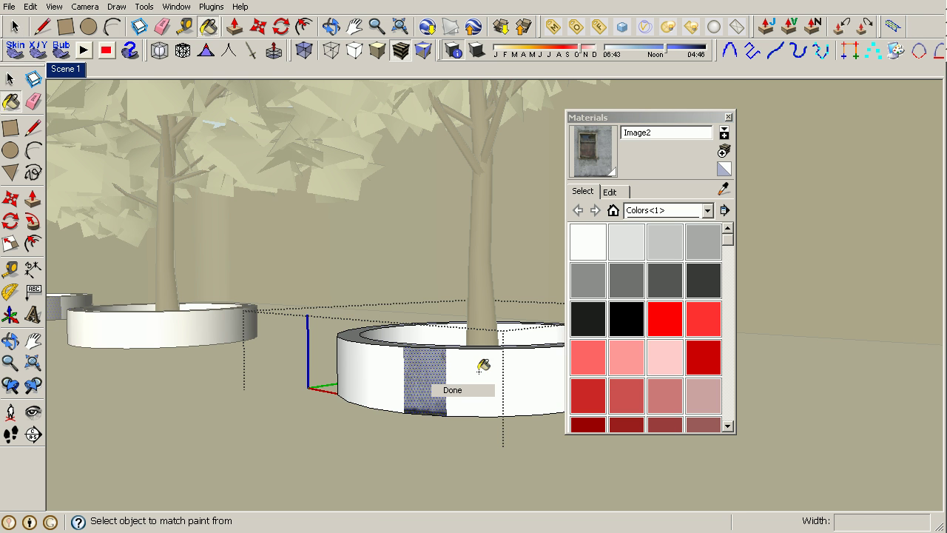
click(479, 364)
mouse_move(475, 365)
middle_down()
mouse_move(470, 451)
mouse_move(395, 396)
middle_up()
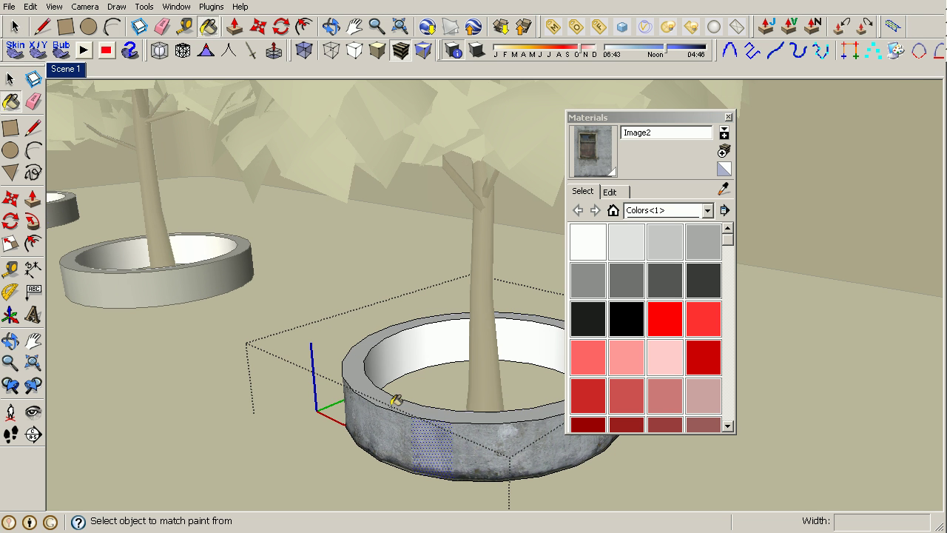
click(396, 363)
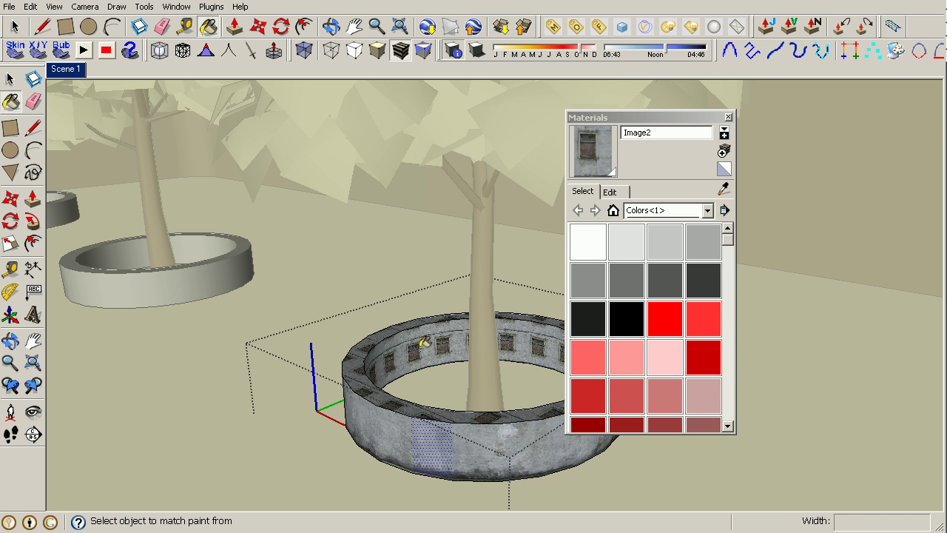
key(ctrl+z)
key(space)
mouse_move(422, 346)
middle_down()
mouse_move(414, 384)
mouse_move(394, 364)
mouse_move(387, 398)
mouse_move(303, 298)
mouse_move(342, 413)
middle_up()
Step: Use Texture > Position on the top rim to move its texture back to the ring's centre
right_click(343, 418)
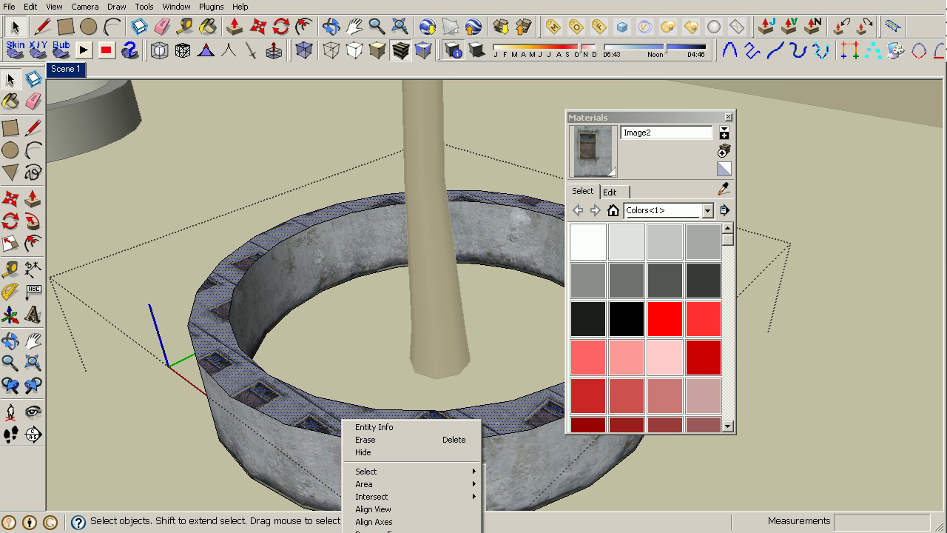
click(374, 527)
scroll(420, 422, down, 3)
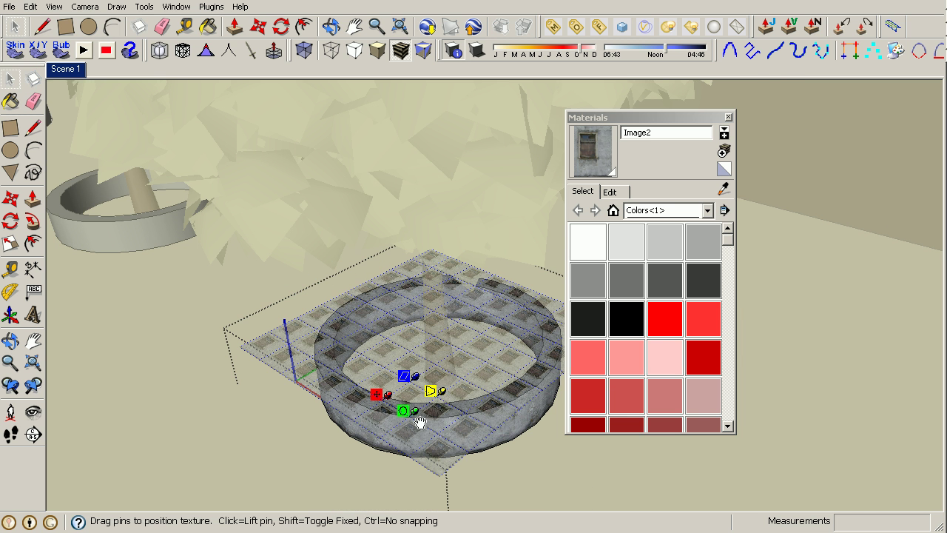
drag(419, 423, 849, 521)
scroll(873, 525, down, 2)
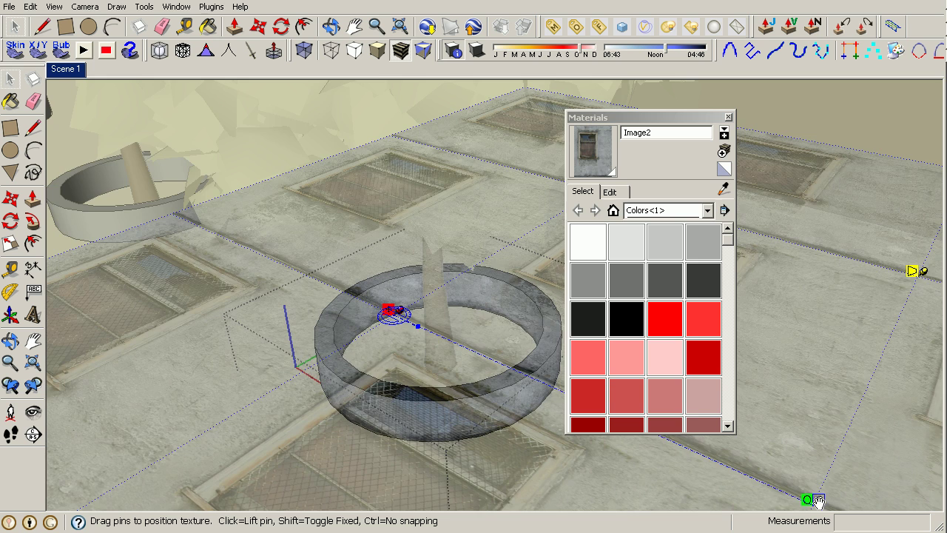
scroll(704, 446, down, 2)
shift+middle_drag(703, 446, 688, 503)
scroll(643, 470, down, 2)
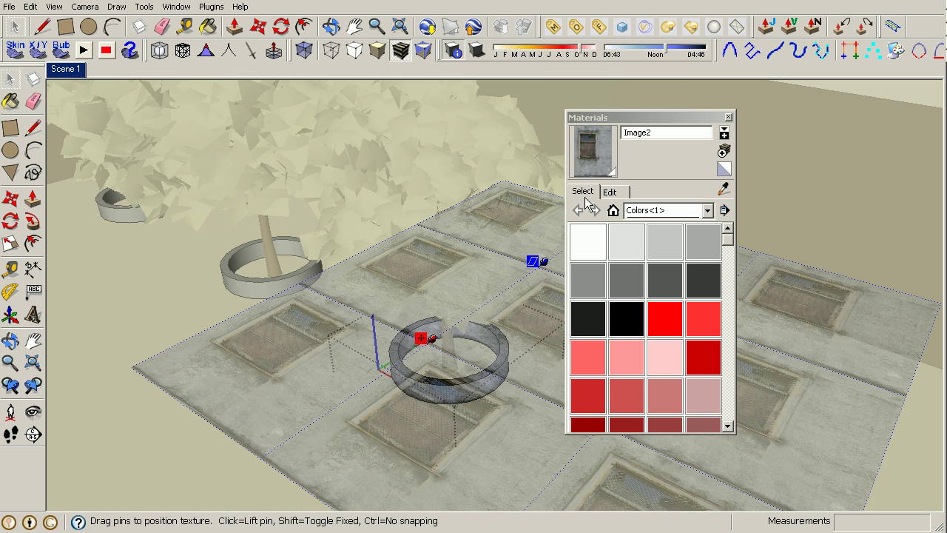
Step: Stretch, rotate and slide the rim texture into place, then choose Done
drag(633, 117, 770, 78)
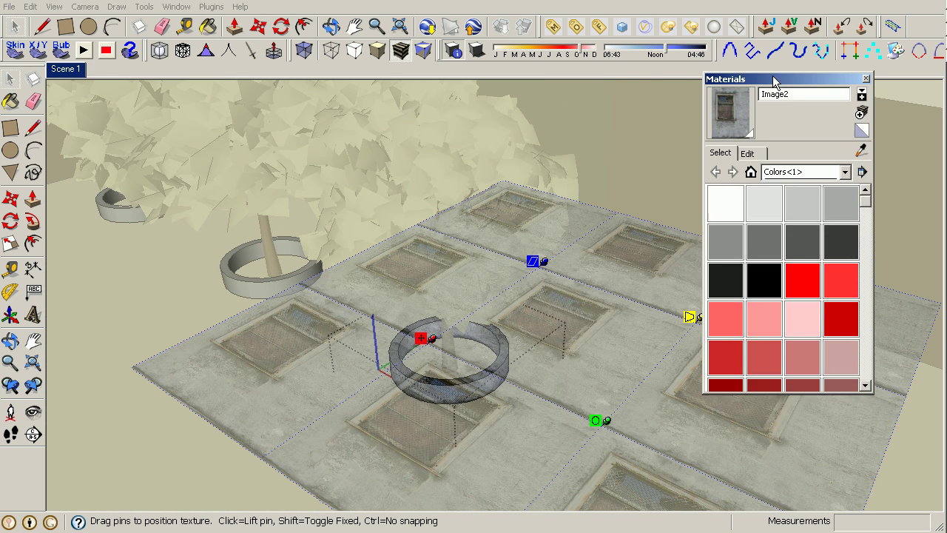
drag(601, 421, 743, 489)
drag(537, 375, 483, 360)
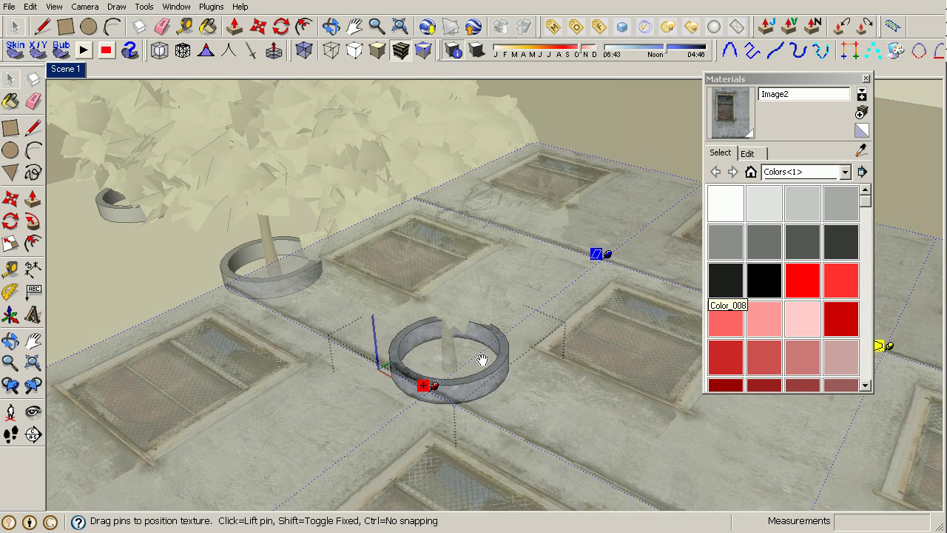
right_click(484, 359)
click(507, 366)
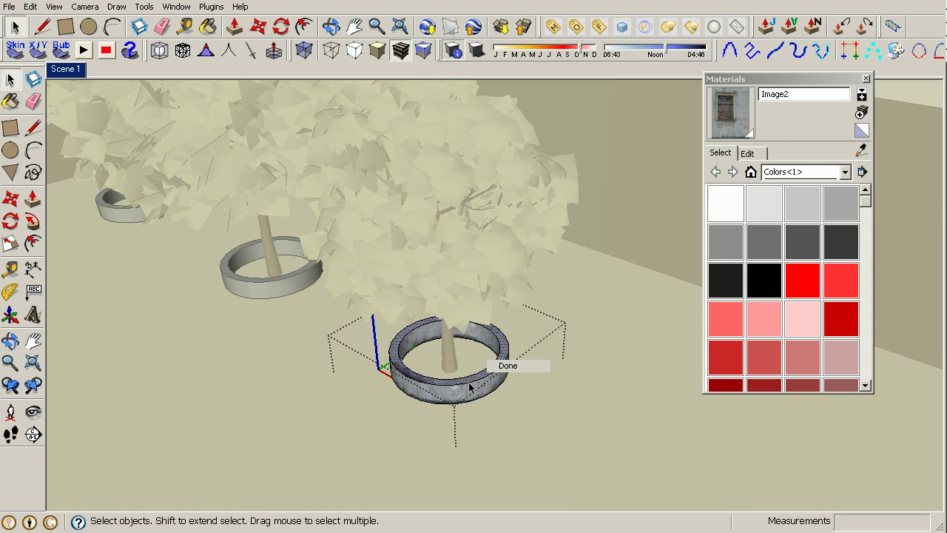
scroll(415, 374, up, 5)
middle_drag(431, 355, 417, 294)
scroll(439, 307, down, 5)
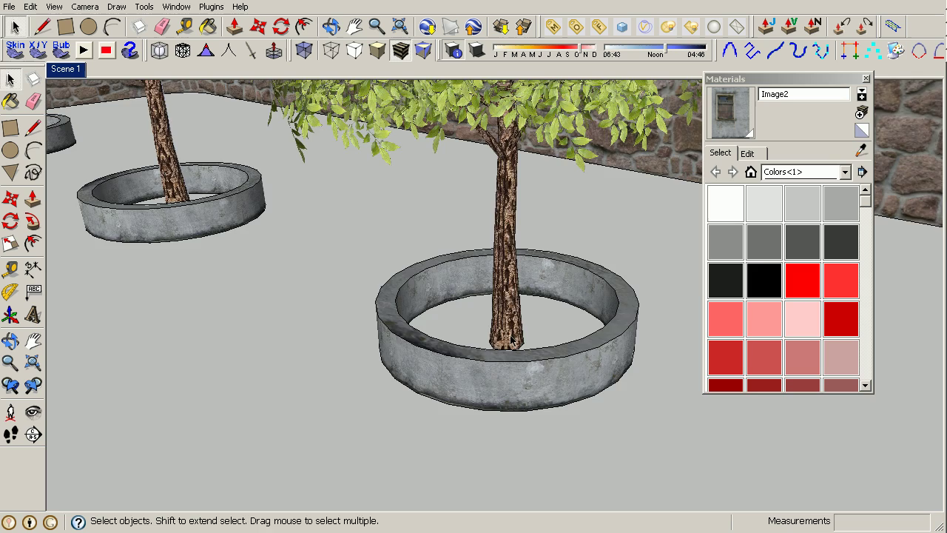
Step: Rotate the central planter with the Move tool and confirm its new orientation
middle_drag(510, 339, 544, 321)
scroll(624, 359, down, 3)
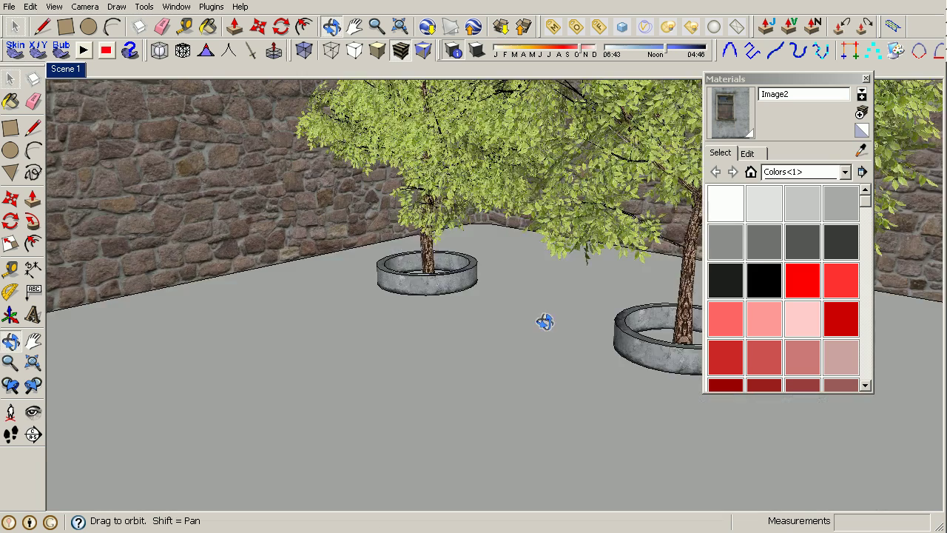
scroll(328, 264, up, 5)
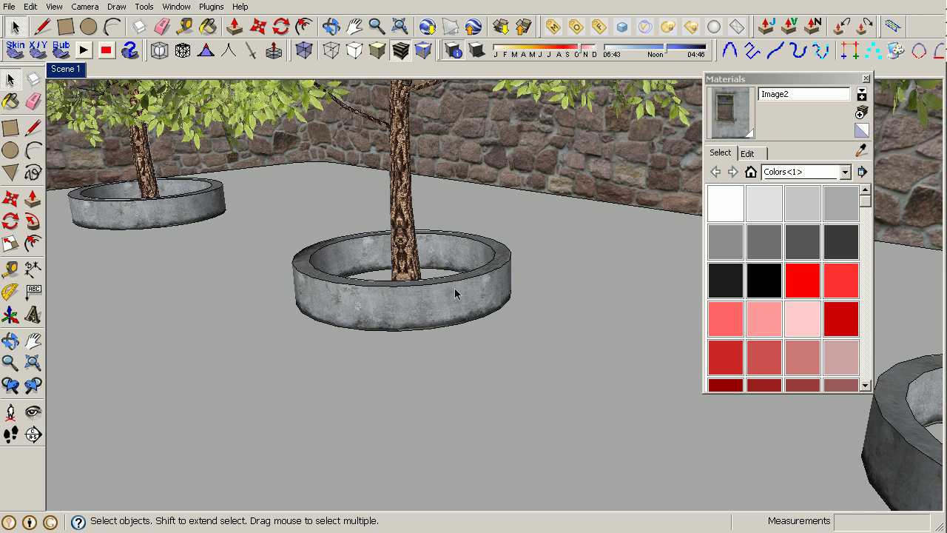
click(455, 293)
key(m)
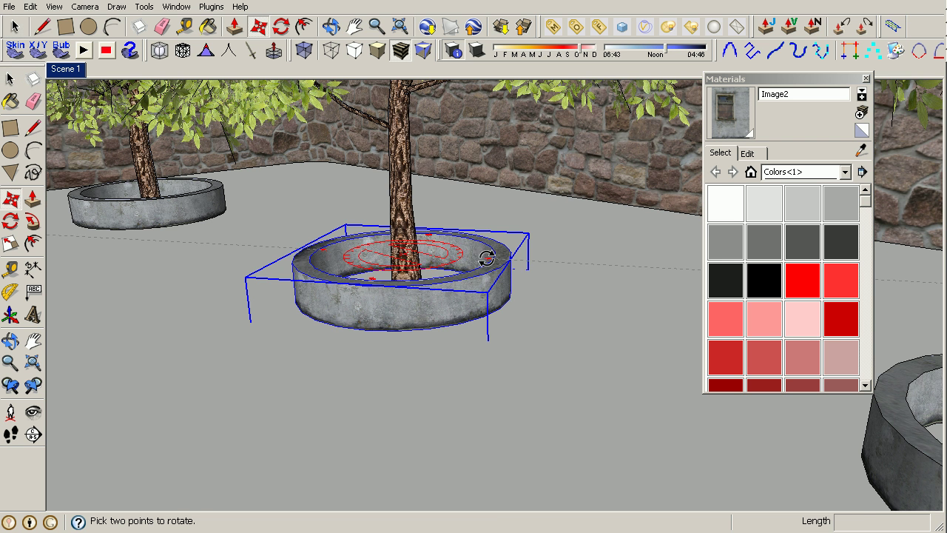
click(486, 258)
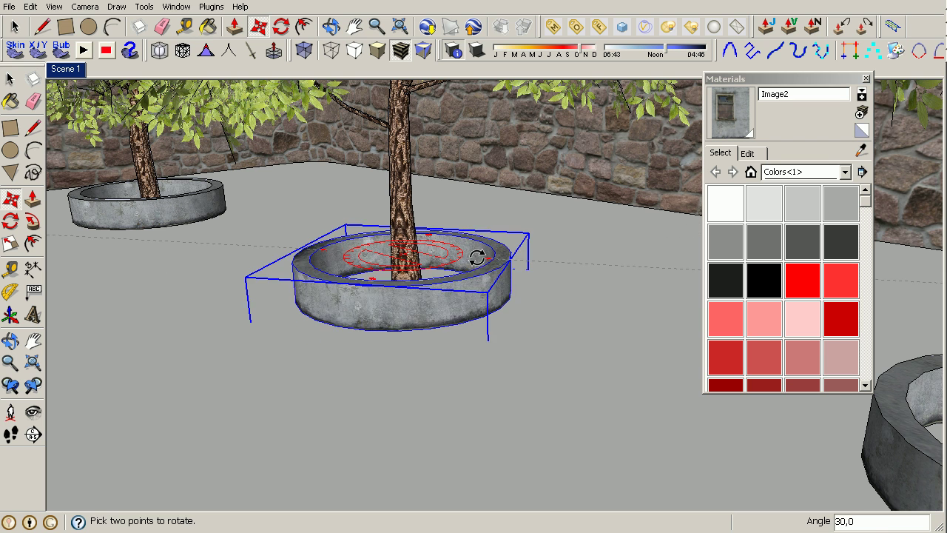
click(478, 252)
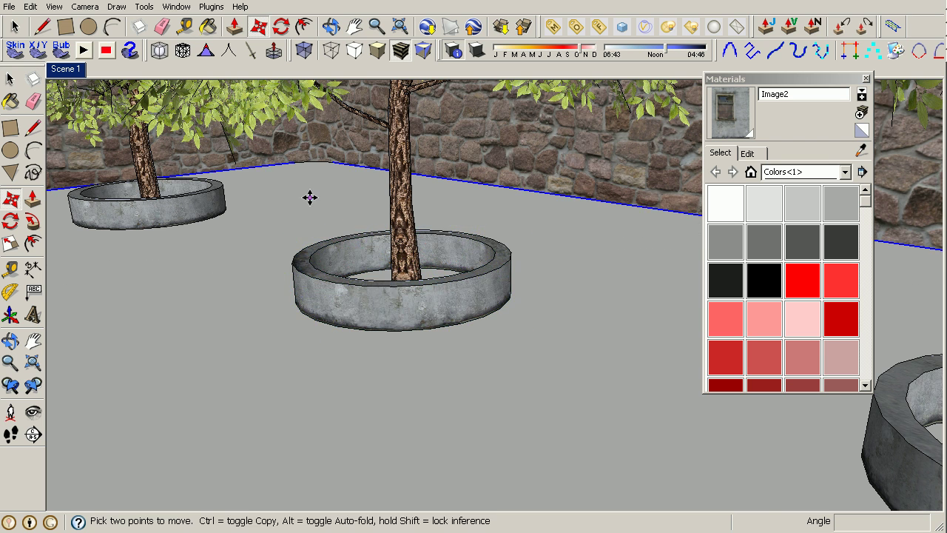
key(space)
Step: Orbit around the three tree planters to inspect them, then switch to Scene 1
scroll(287, 203, down, 3)
middle_drag(286, 217, 510, 297)
scroll(370, 244, up, 3)
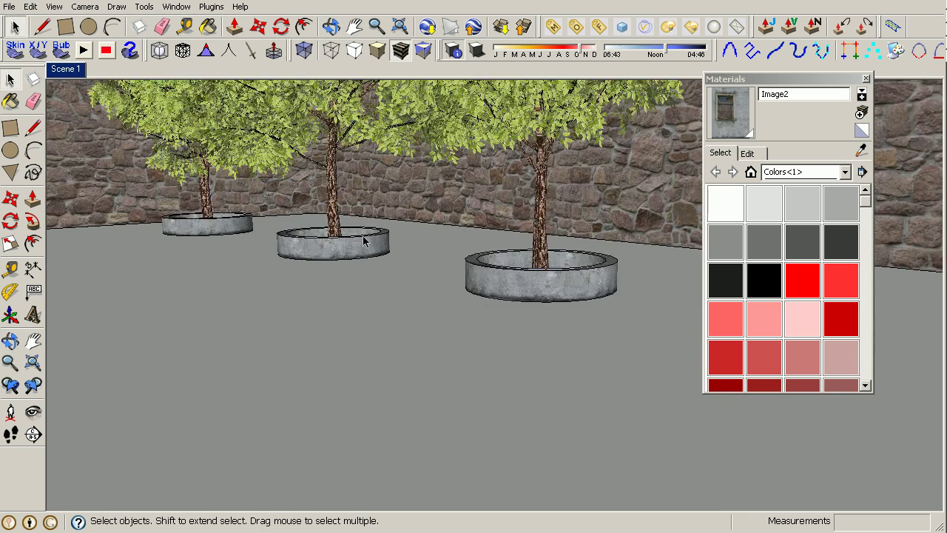
scroll(363, 241, up, 2)
middle_drag(363, 241, 265, 225)
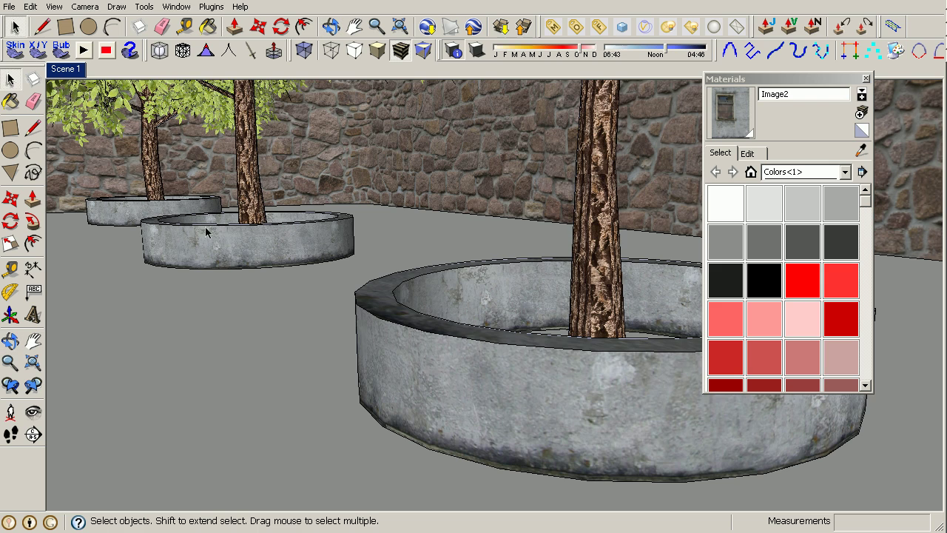
middle_drag(207, 232, 410, 313)
scroll(292, 324, down, 2)
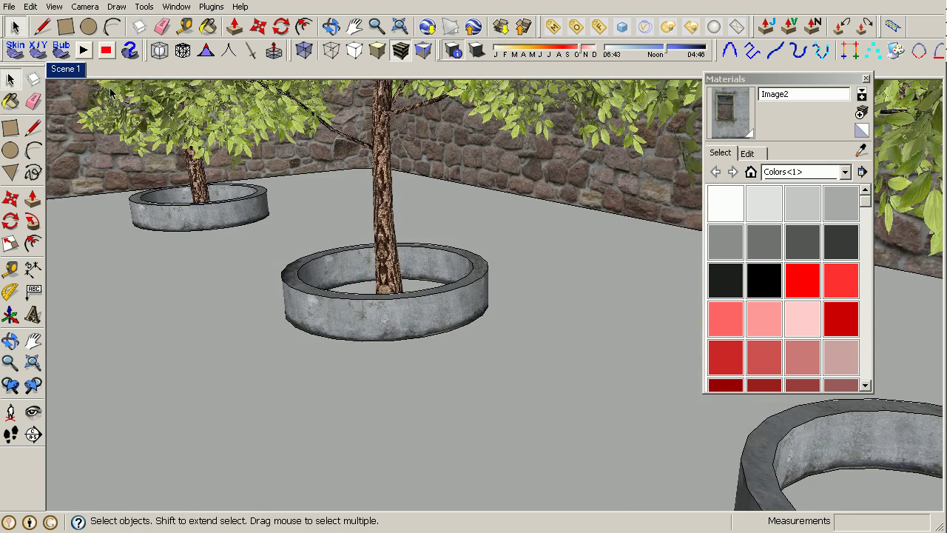
click(69, 72)
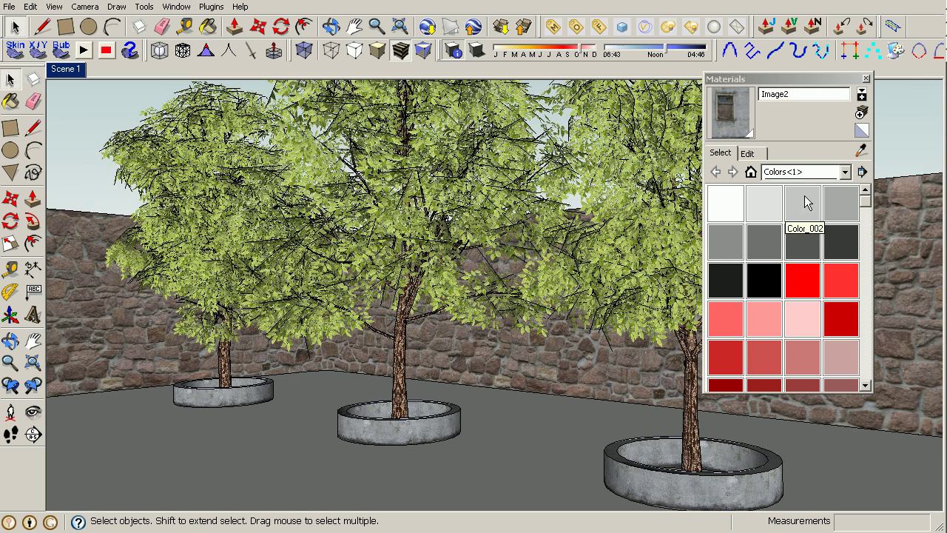
Step: Paint the grey ground with Color_F11 from the Colors collection
click(803, 173)
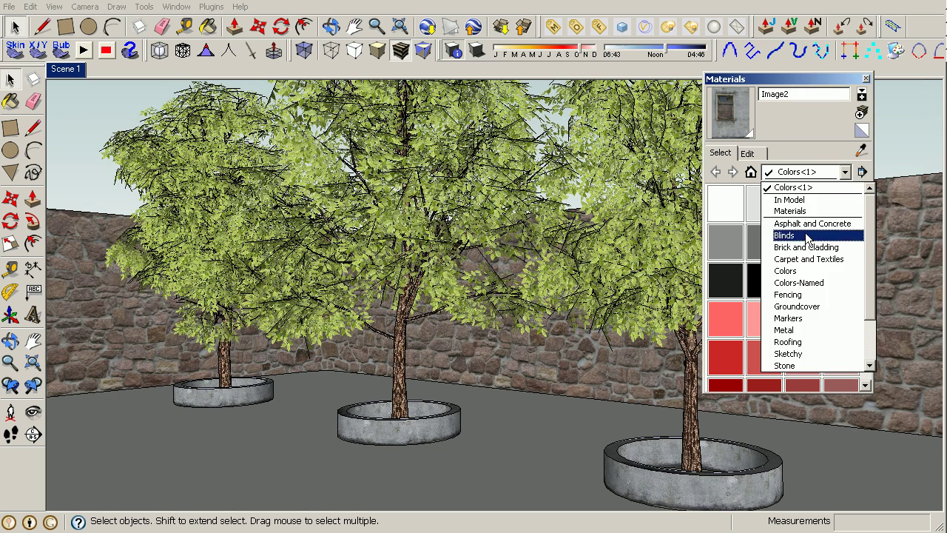
click(792, 271)
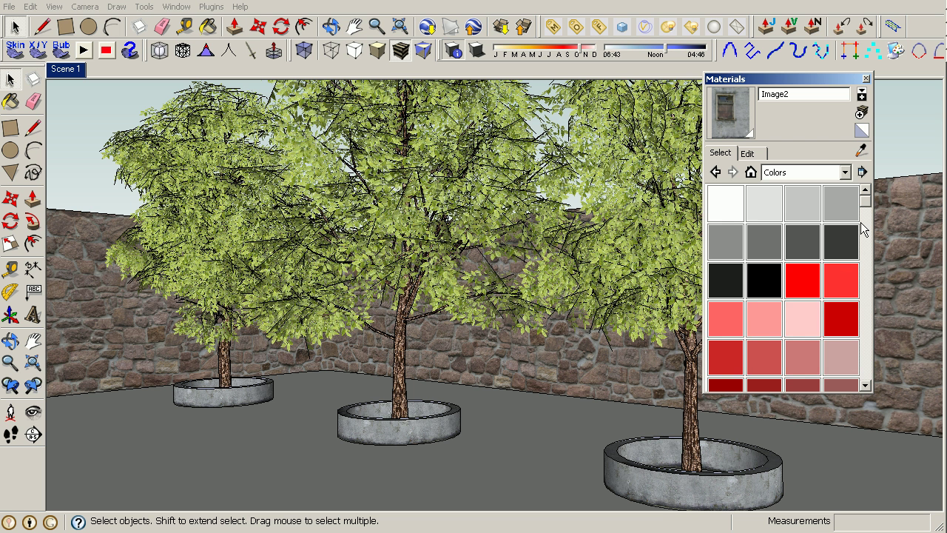
drag(865, 199, 870, 288)
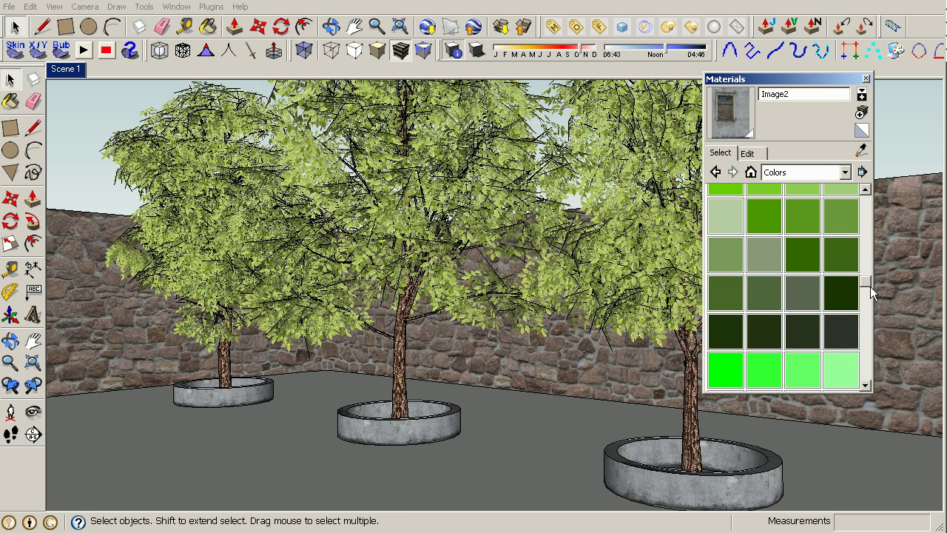
click(765, 216)
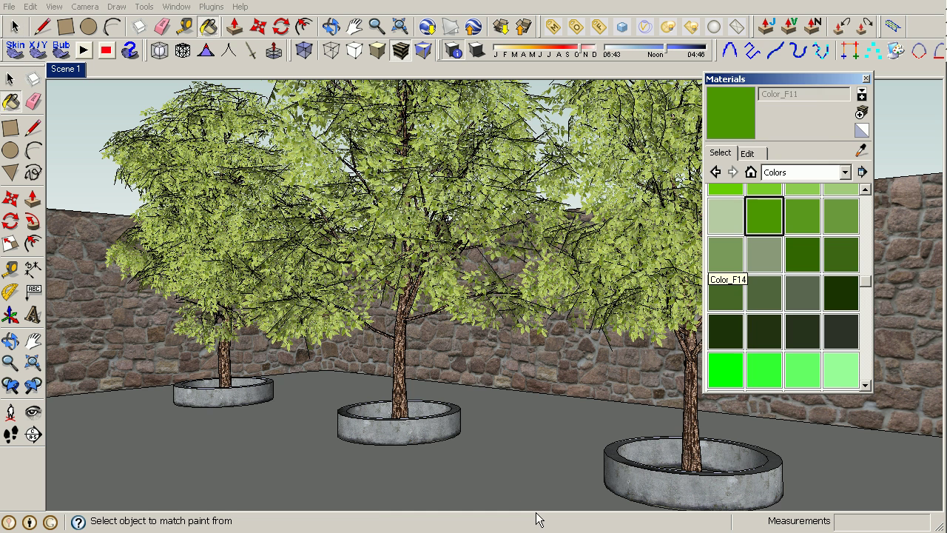
click(510, 486)
Step: Adjust Color_F11 to HLS 90, 45, 55 for a muted green, then close the Materials panel
click(748, 154)
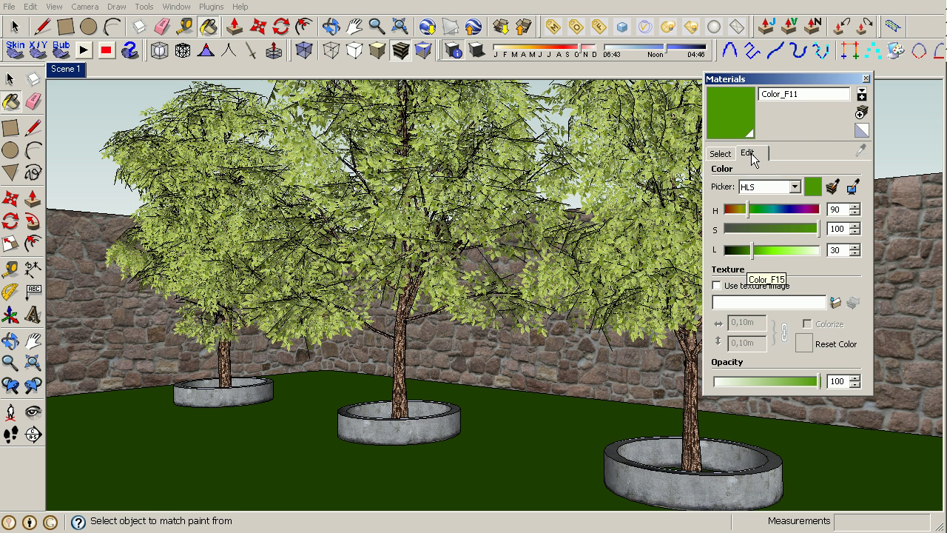
mouse_move(771, 231)
mouse_down()
mouse_move(761, 230)
mouse_move(783, 250)
mouse_move(759, 232)
mouse_up()
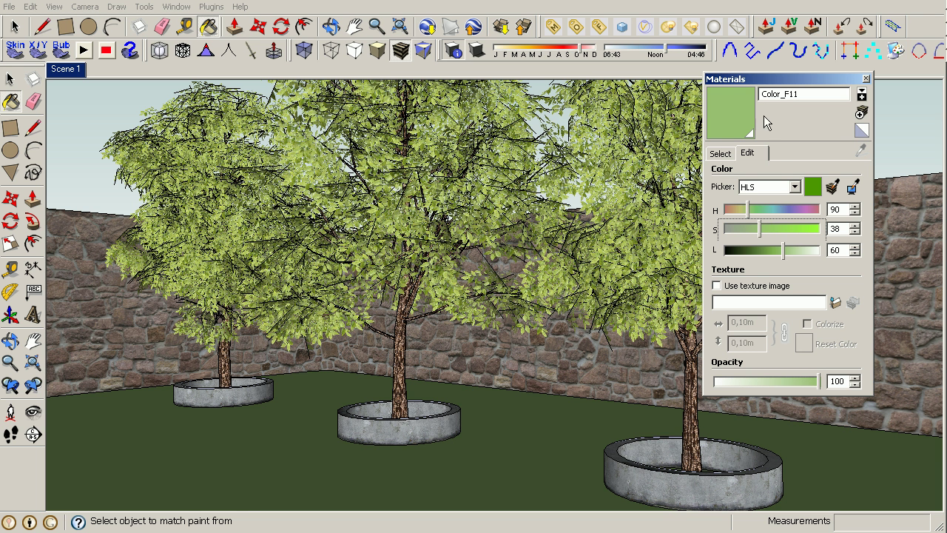
drag(763, 233, 768, 234)
drag(781, 253, 777, 254)
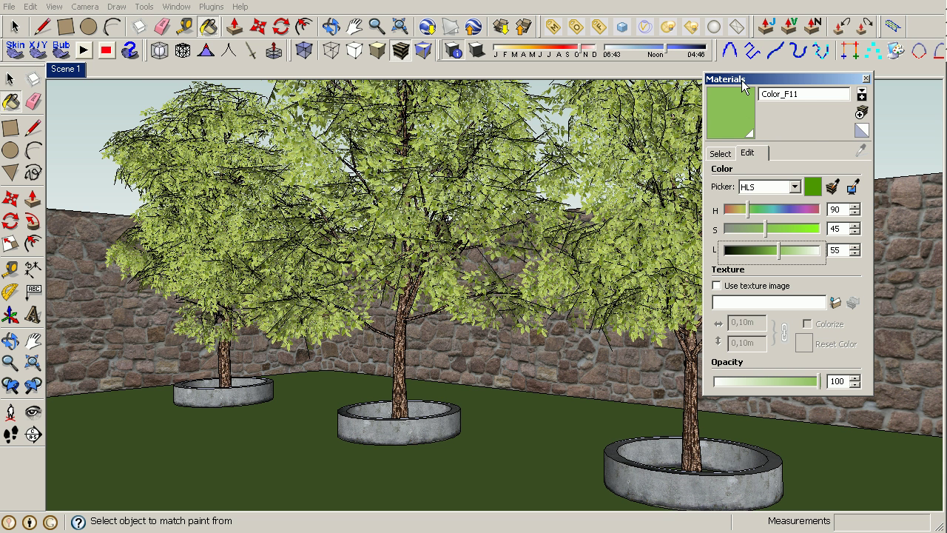
click(775, 79)
Step: In the V-Ray Material Editor, uncheck Displacement under Maps for 2_stone-08_d100
click(867, 78)
key(space)
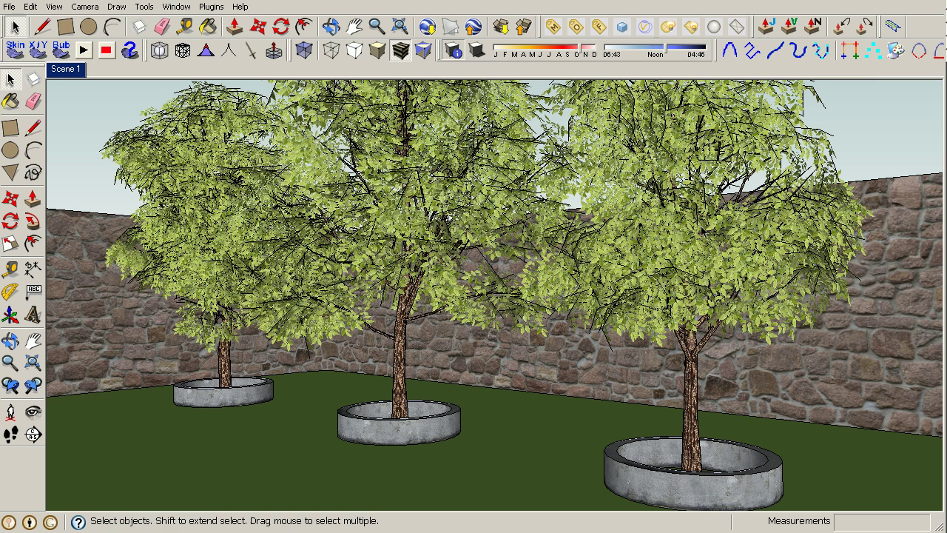
click(574, 27)
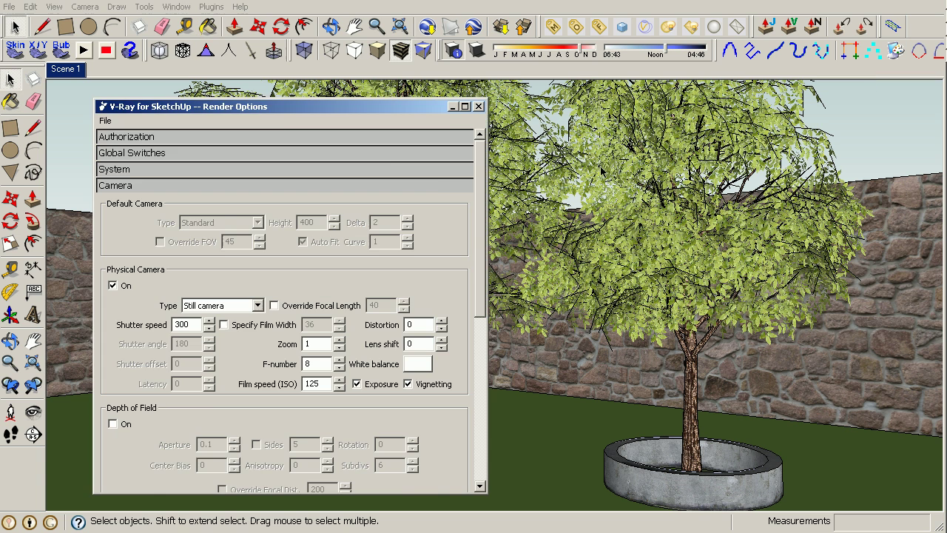
click(479, 107)
click(553, 27)
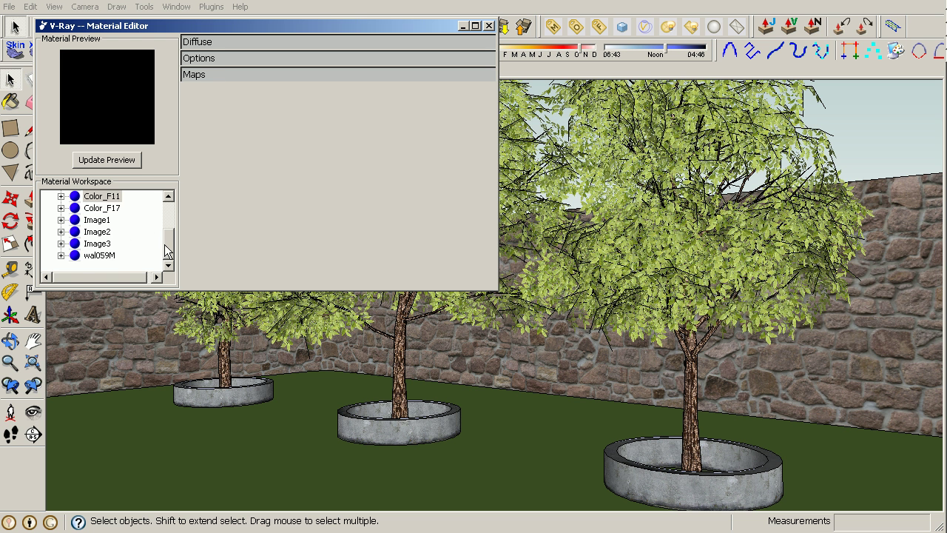
drag(169, 246, 169, 223)
click(113, 196)
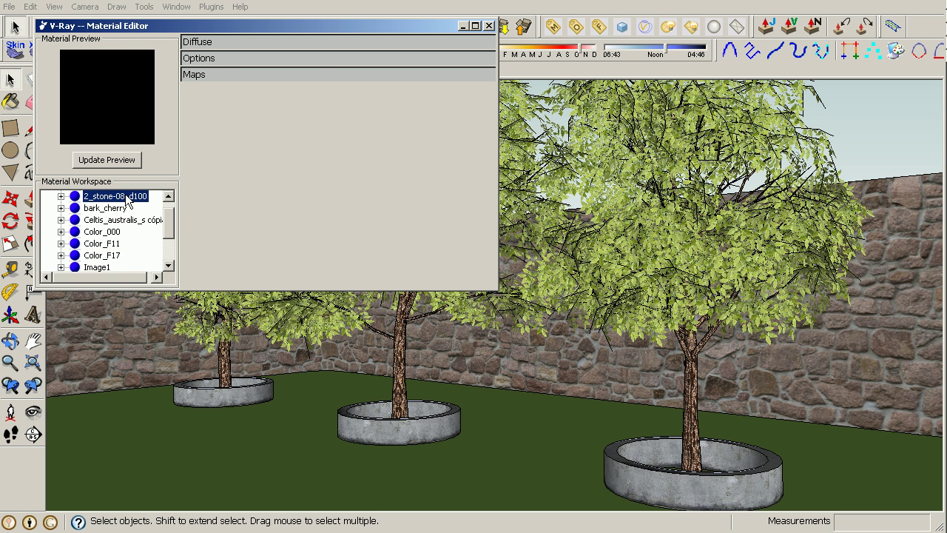
click(214, 204)
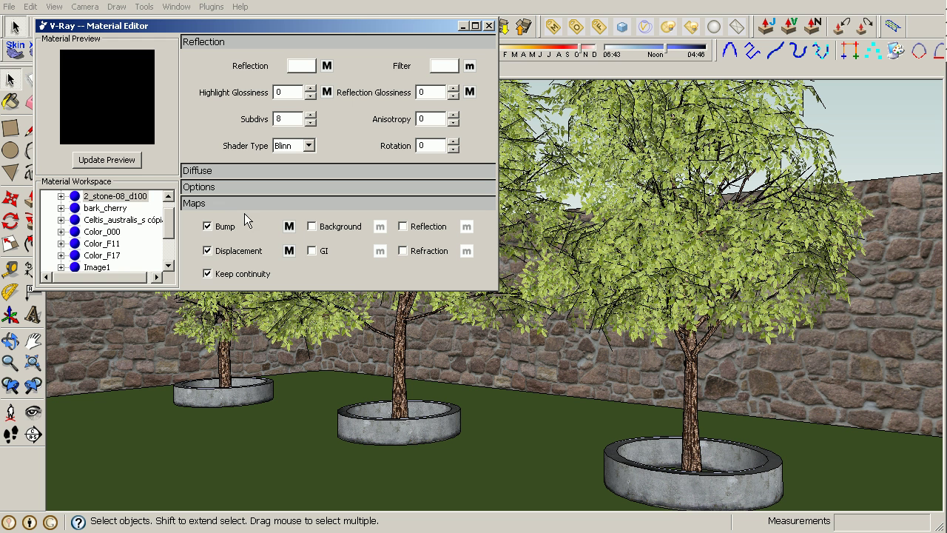
click(208, 251)
click(253, 203)
click(223, 43)
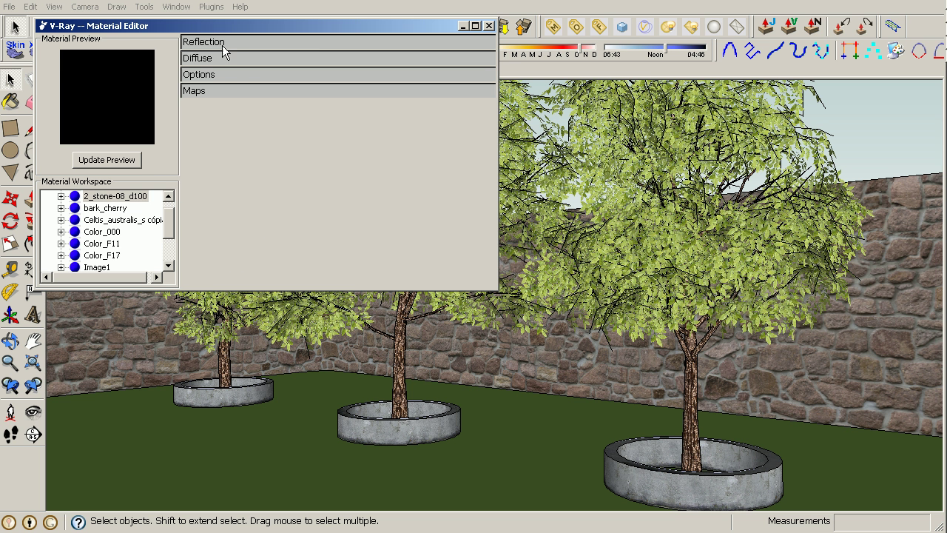
click(489, 27)
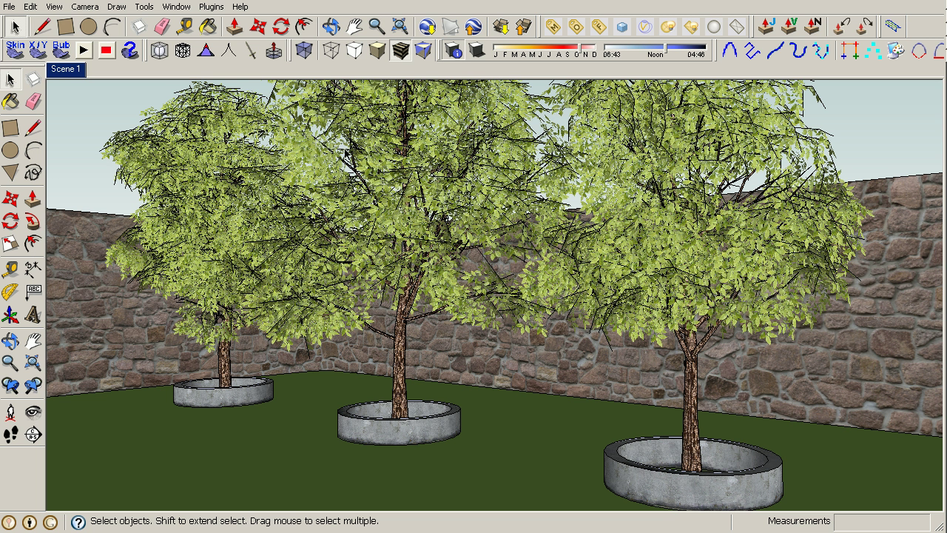
Step: In the Irradiance Map settings, replace the Samples value 20 with 50
click(577, 28)
click(140, 185)
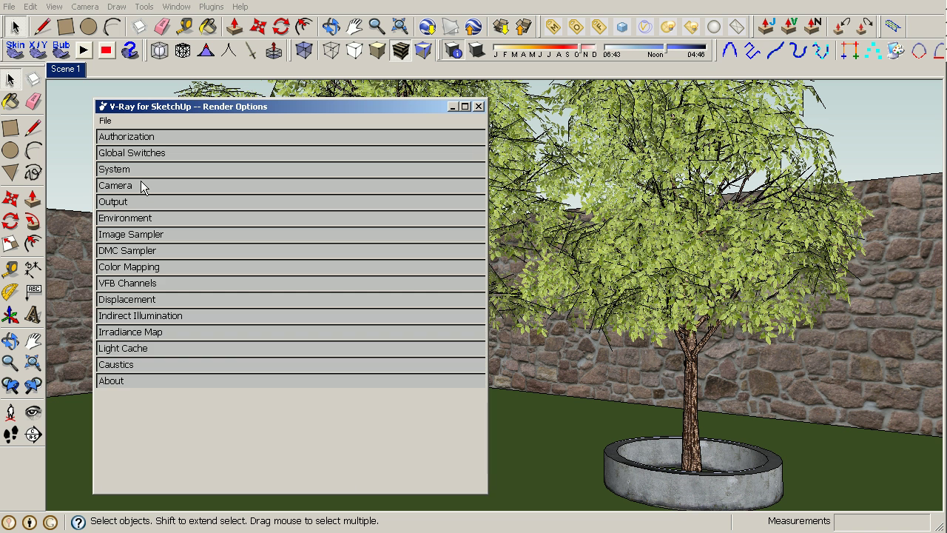
click(129, 332)
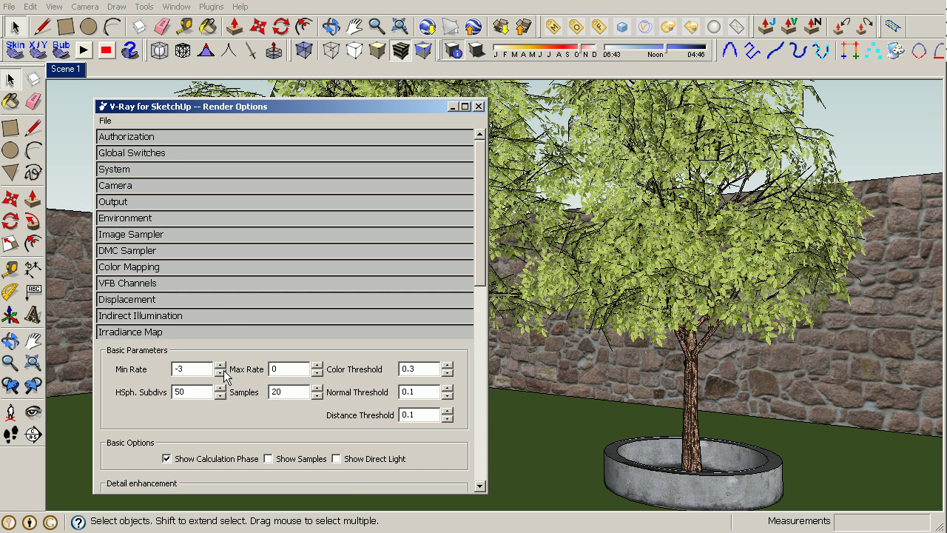
scroll(242, 355, down, 3)
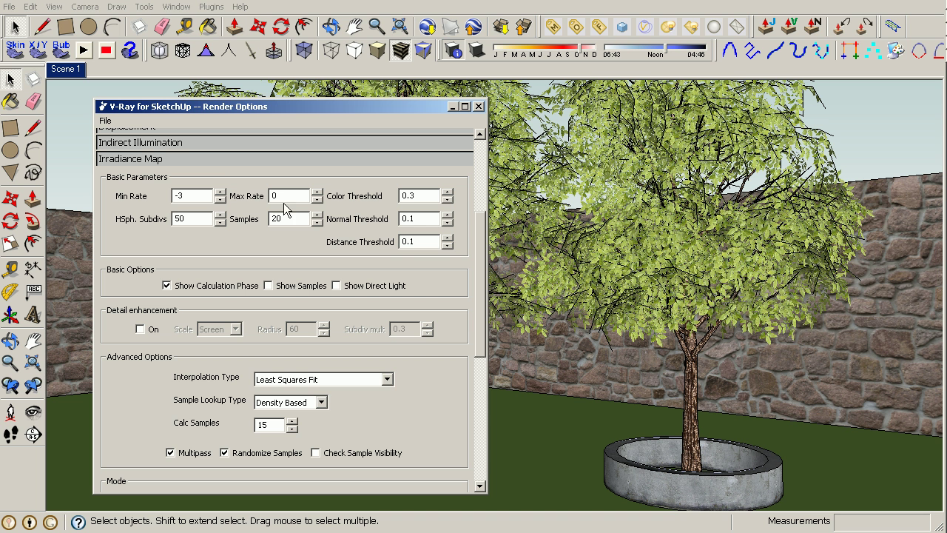
double_click(178, 195)
double_click(273, 195)
double_click(282, 219)
text(50)
Step: Change the Light Cache Subdivs leading digits to 7 and Num. Phases to 1
click(169, 159)
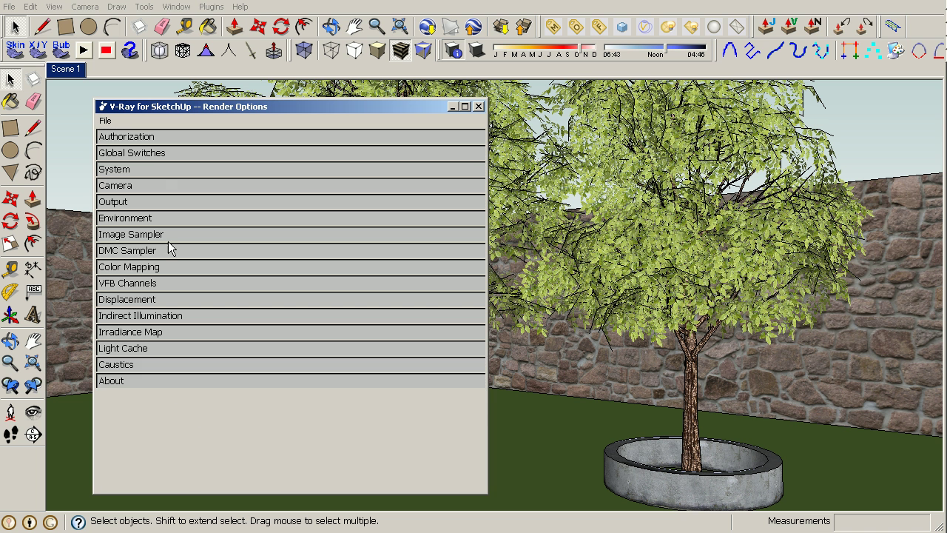
click(129, 350)
drag(236, 388, 130, 395)
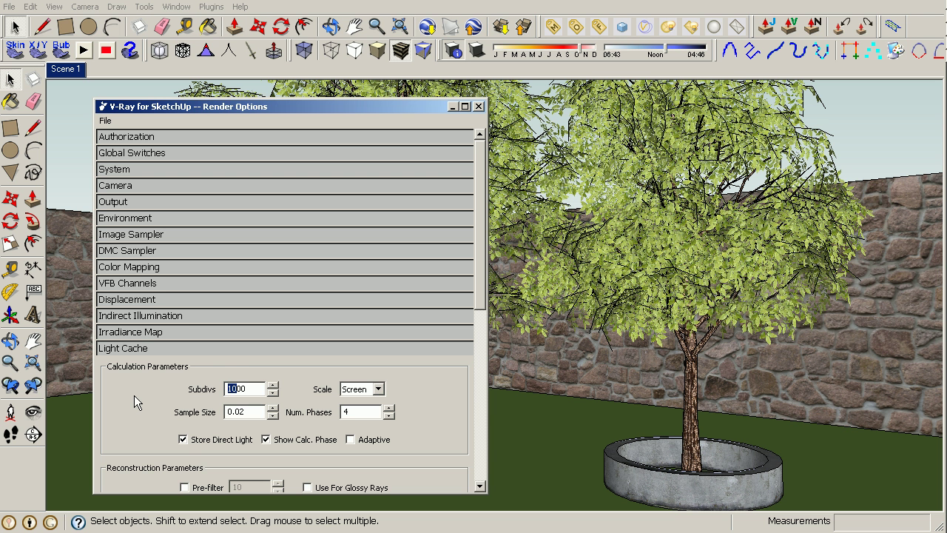
text(7)
scroll(153, 403, down, 3)
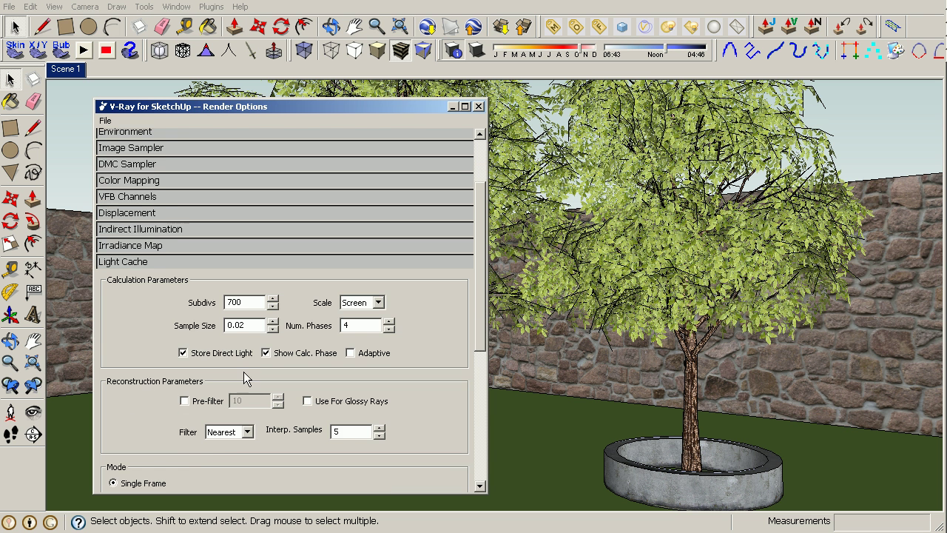
double_click(364, 325)
text(1)
click(131, 260)
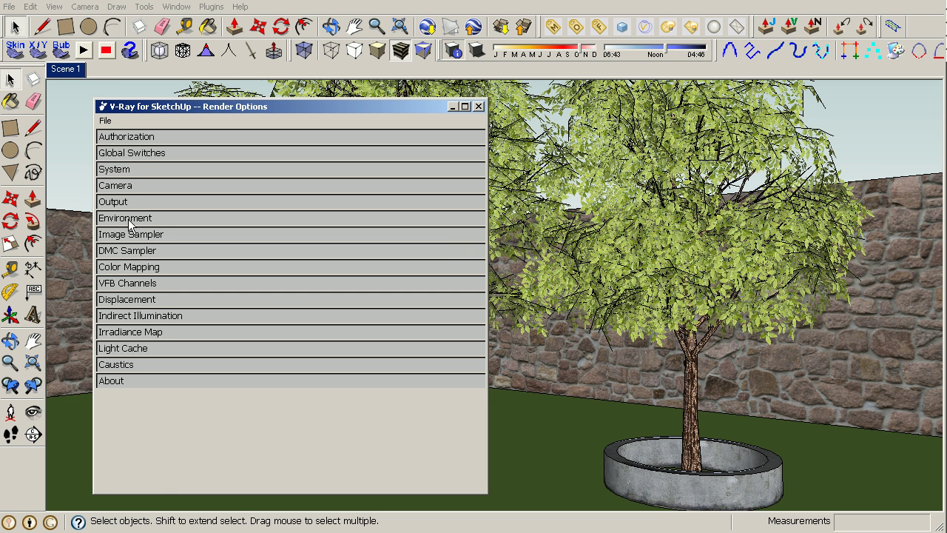
Step: Lock the aspect ratio and set the output width to 800, giving 800x600
click(123, 201)
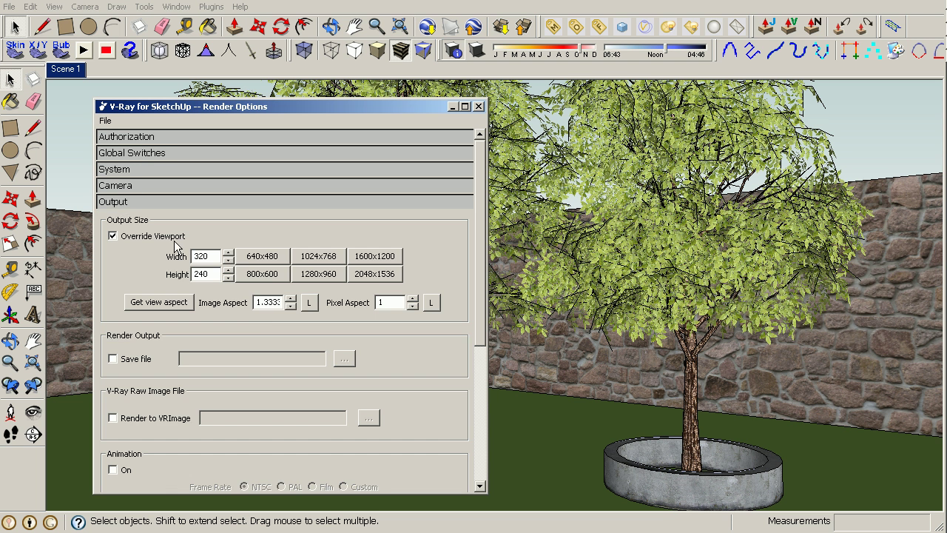
click(308, 302)
drag(216, 257, 110, 259)
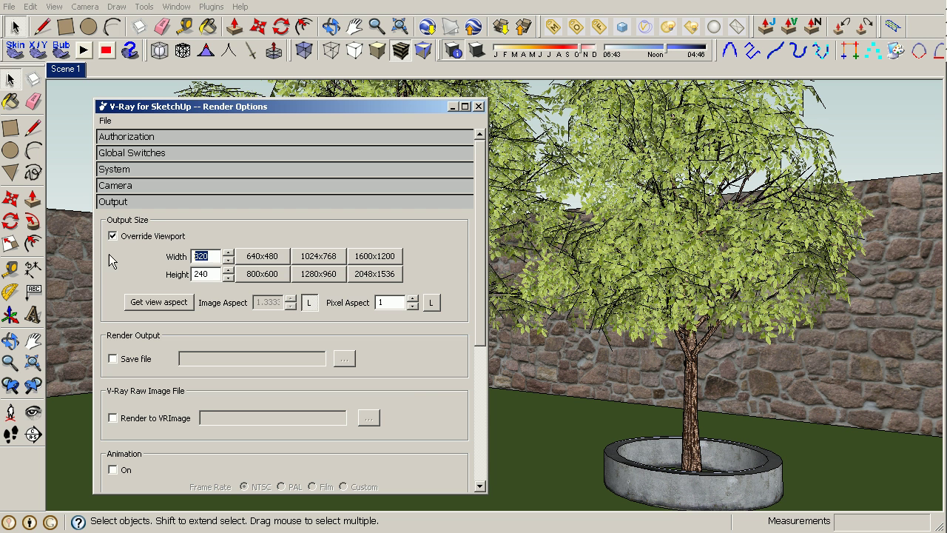
text(700)
key(Return)
click(123, 203)
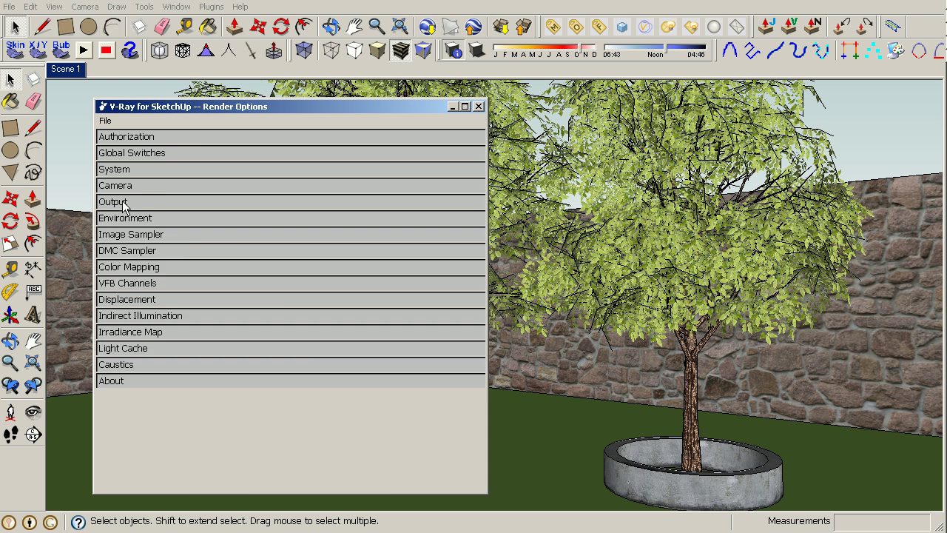
click(123, 204)
double_click(194, 257)
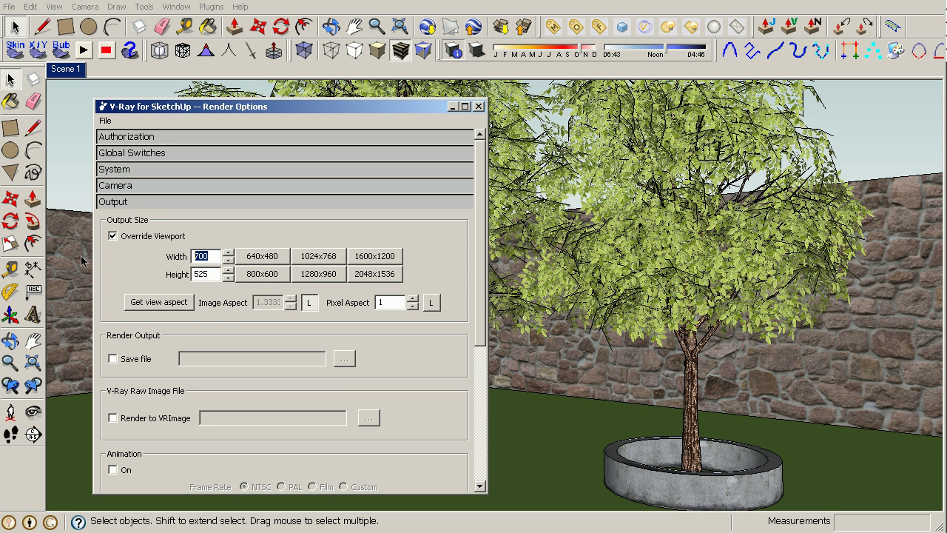
text(800)
key(Return)
Step: Enable Irradiance Map Auto Save to a 'tutoria' file in Meus documentos
click(160, 204)
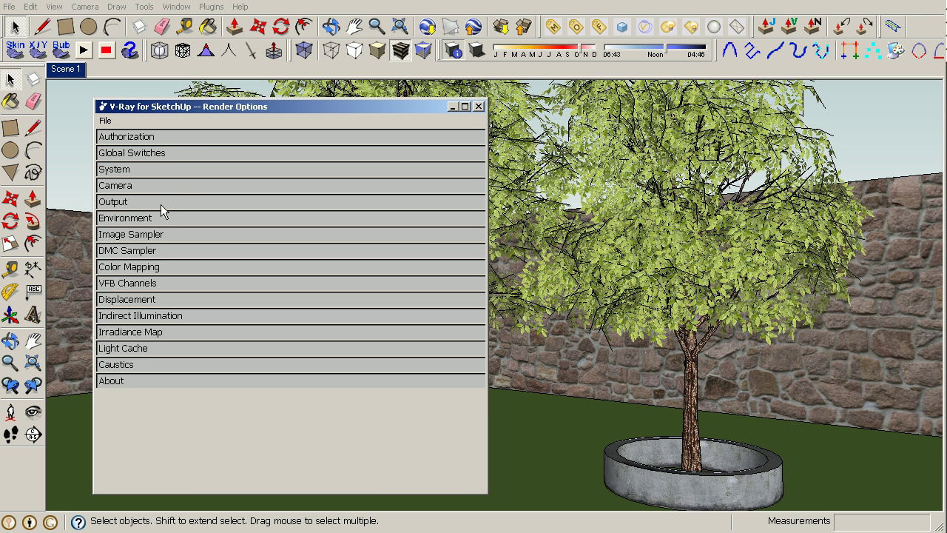
click(142, 332)
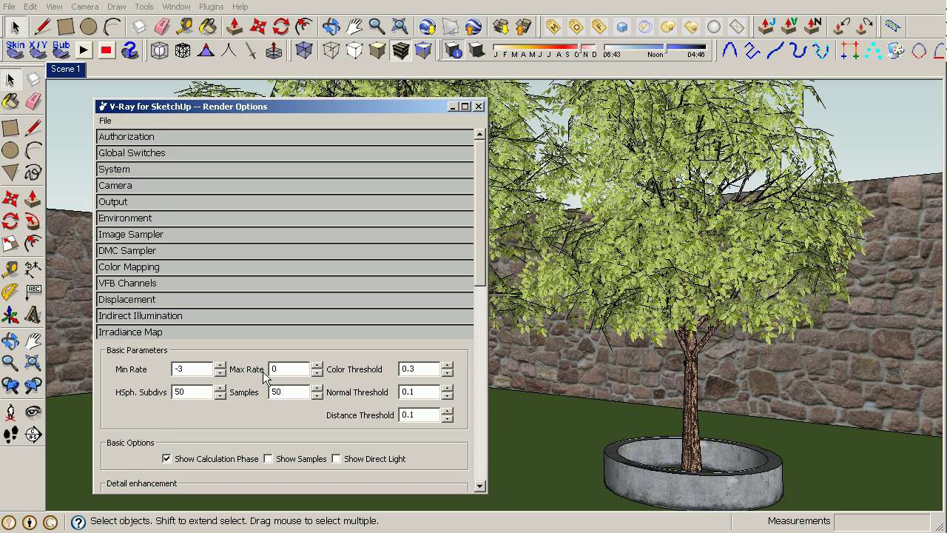
scroll(215, 399, down, 10)
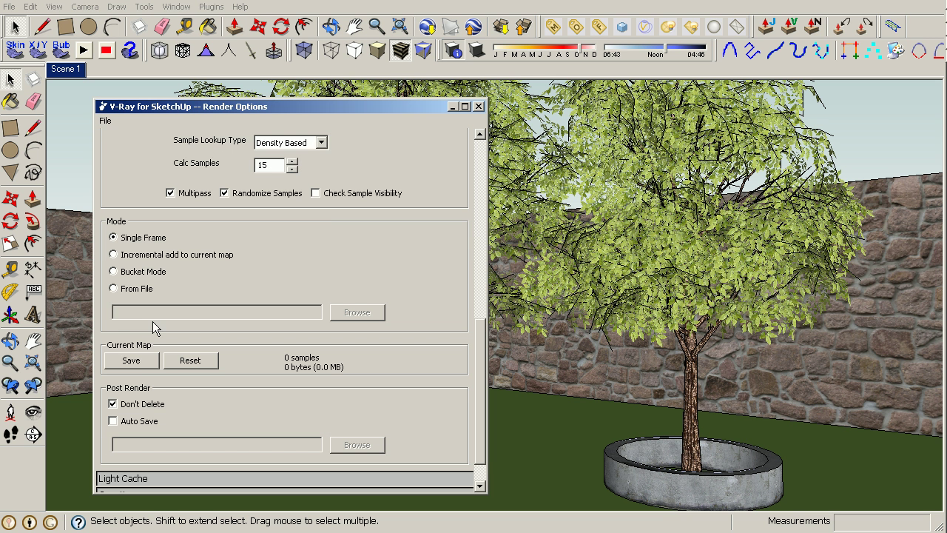
scroll(148, 377, down, 2)
click(131, 384)
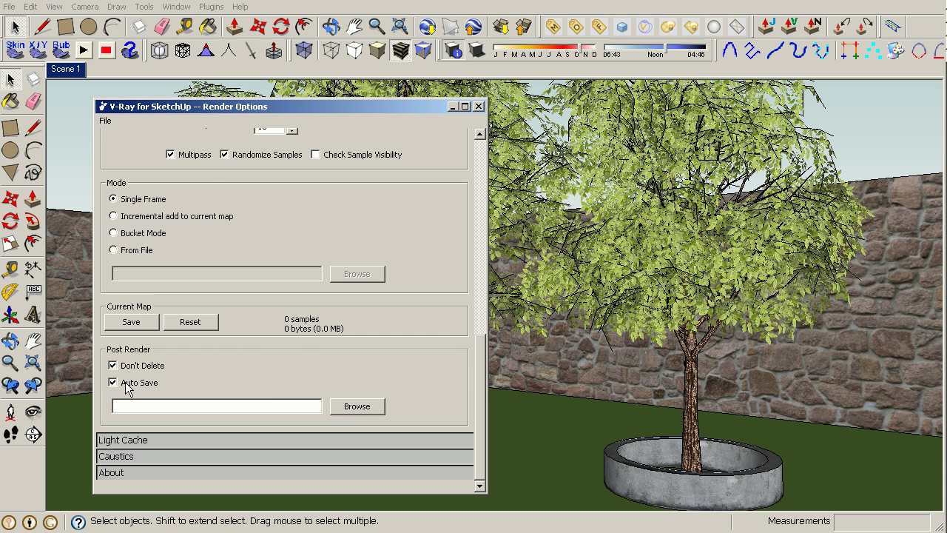
click(352, 412)
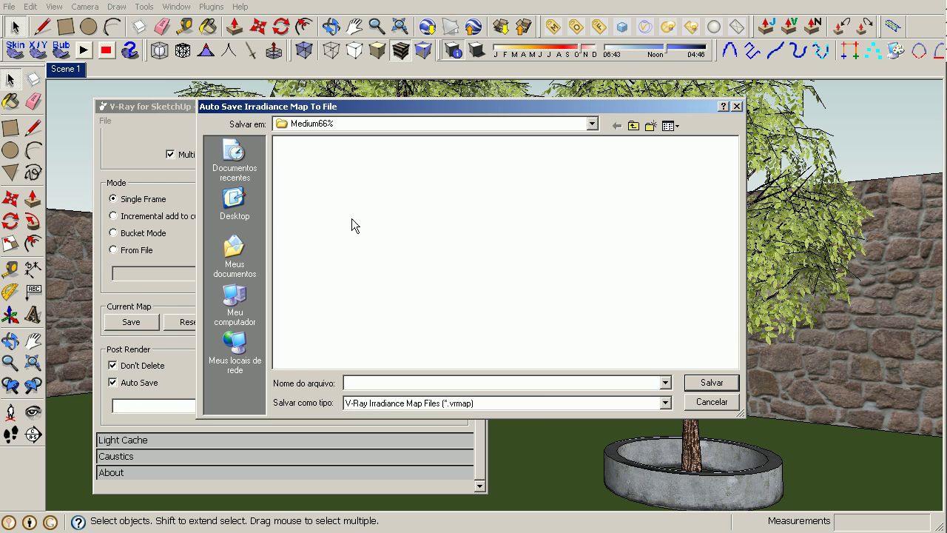
click(234, 199)
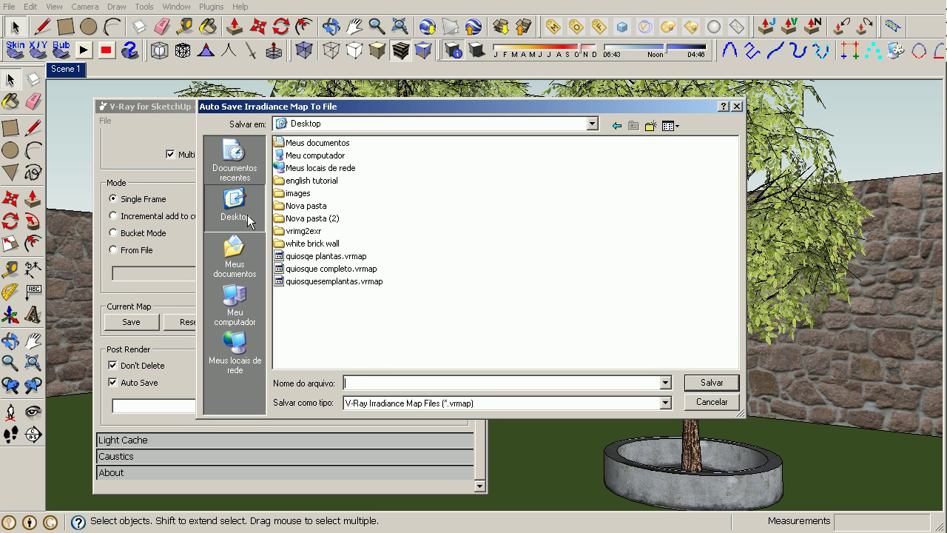
click(234, 259)
click(366, 381)
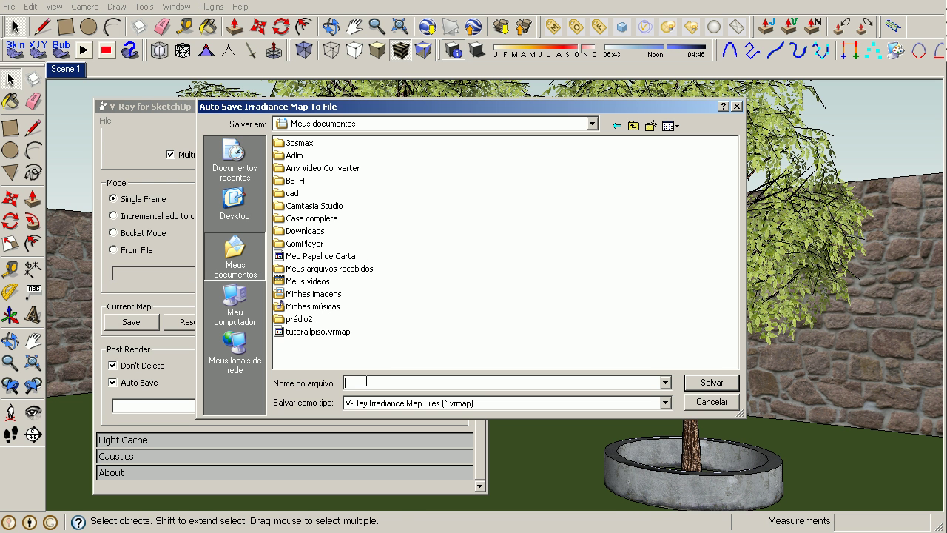
text(tutorial)
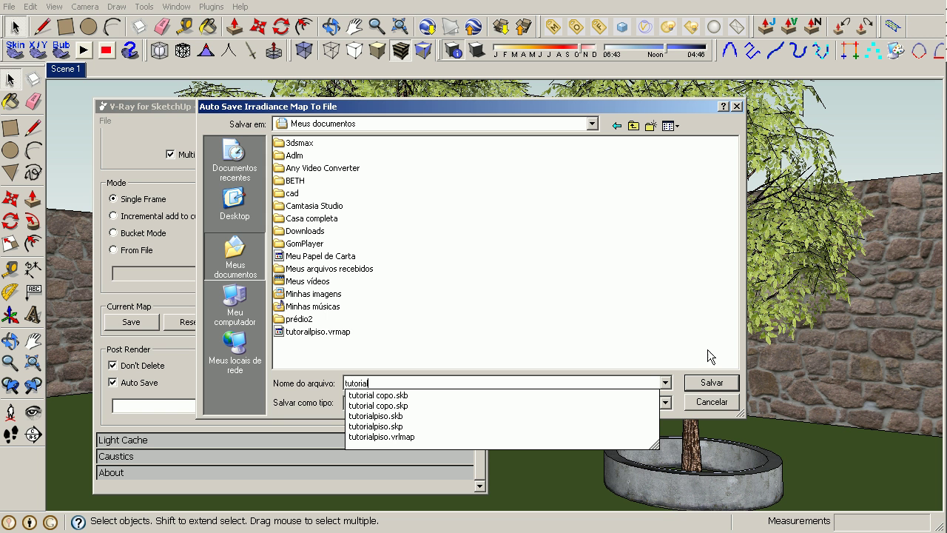
click(711, 382)
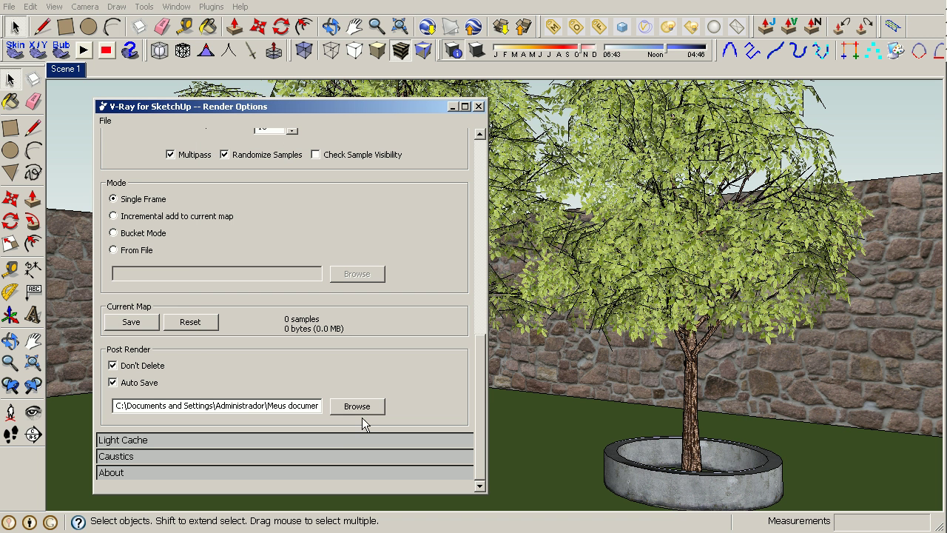
Step: Enable Light Cache Auto Save to a file named 'tutorial'
click(158, 440)
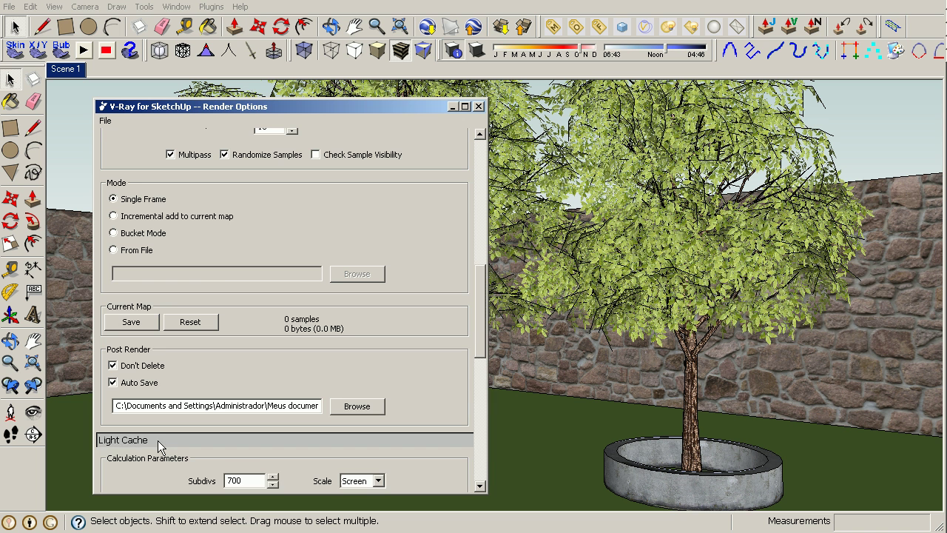
scroll(316, 355, down, 5)
scroll(316, 355, down, 3)
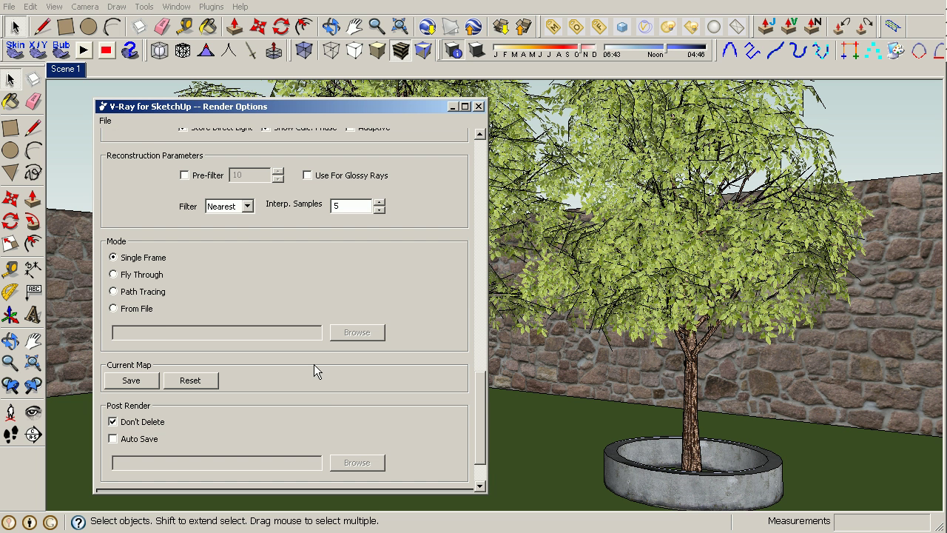
click(136, 440)
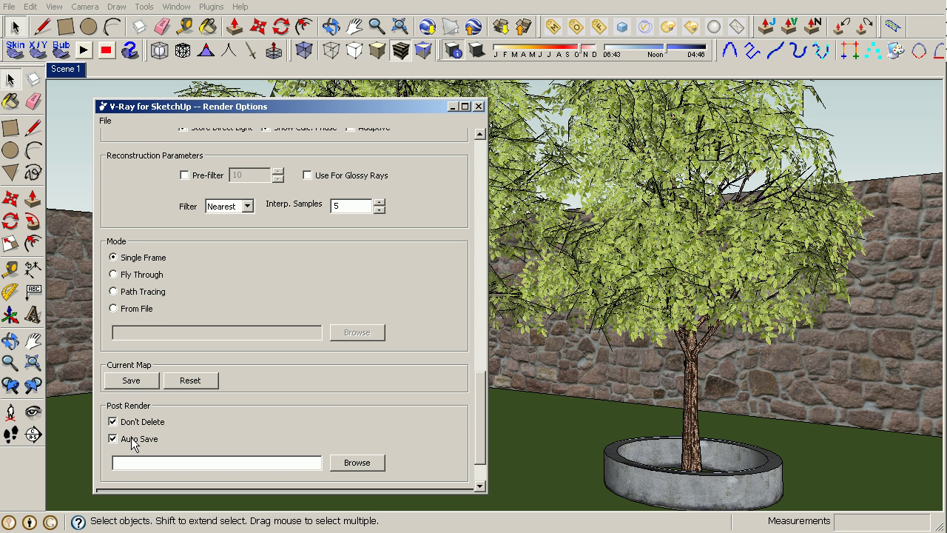
click(358, 463)
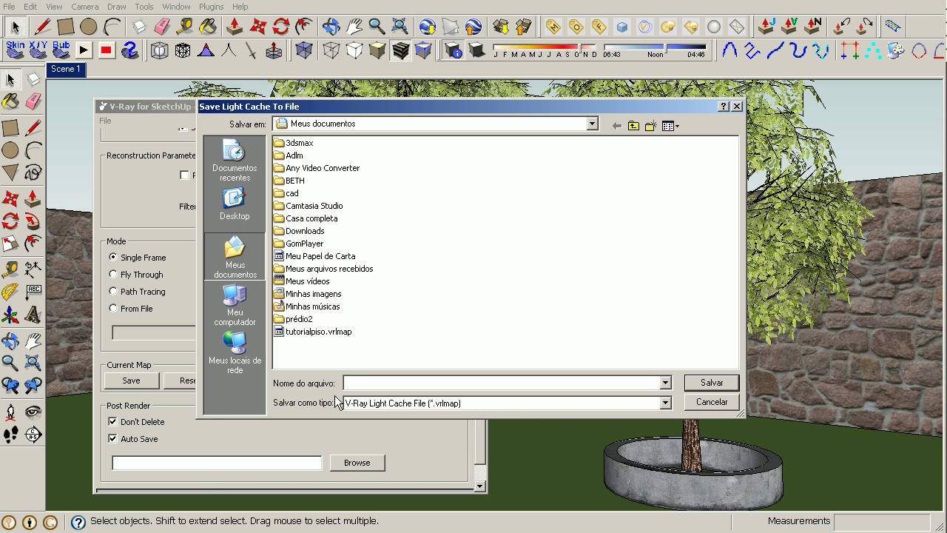
text(tutorial)
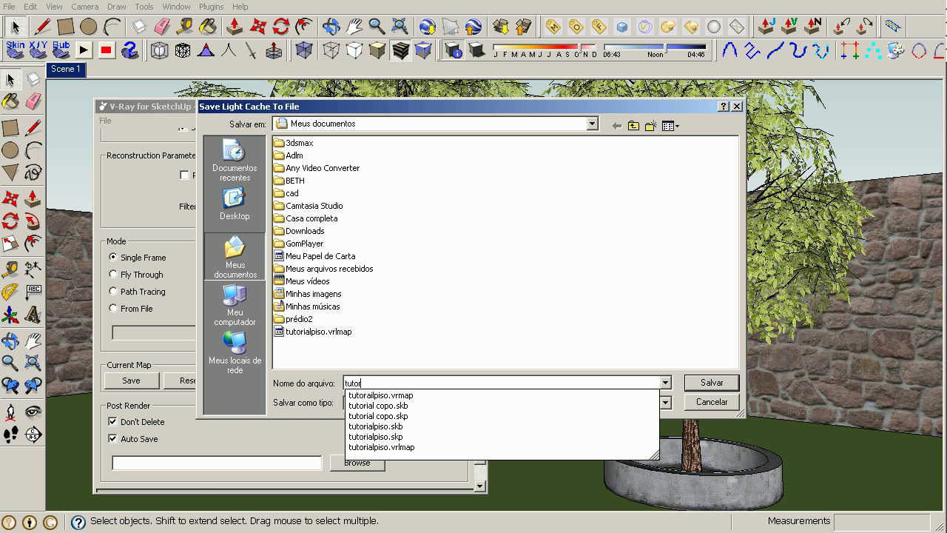
click(710, 385)
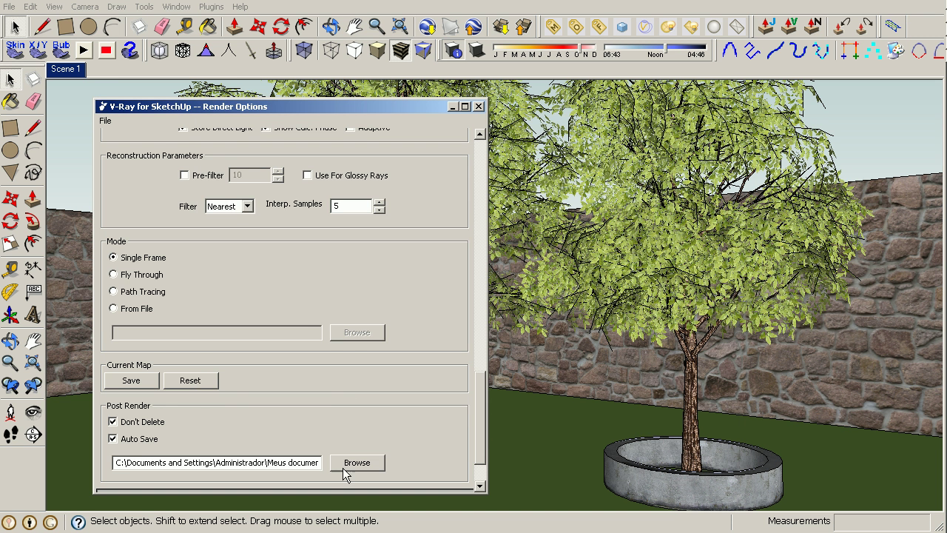
Step: Tick Don't render final image in Global Switches and run the lighting-only V-Ray render
scroll(355, 435, up, 5)
scroll(354, 436, up, 10)
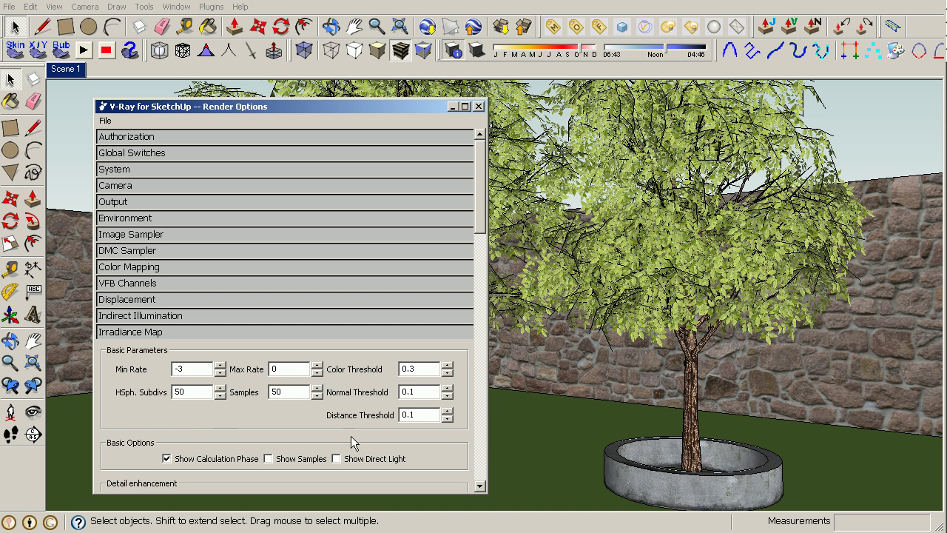
click(115, 154)
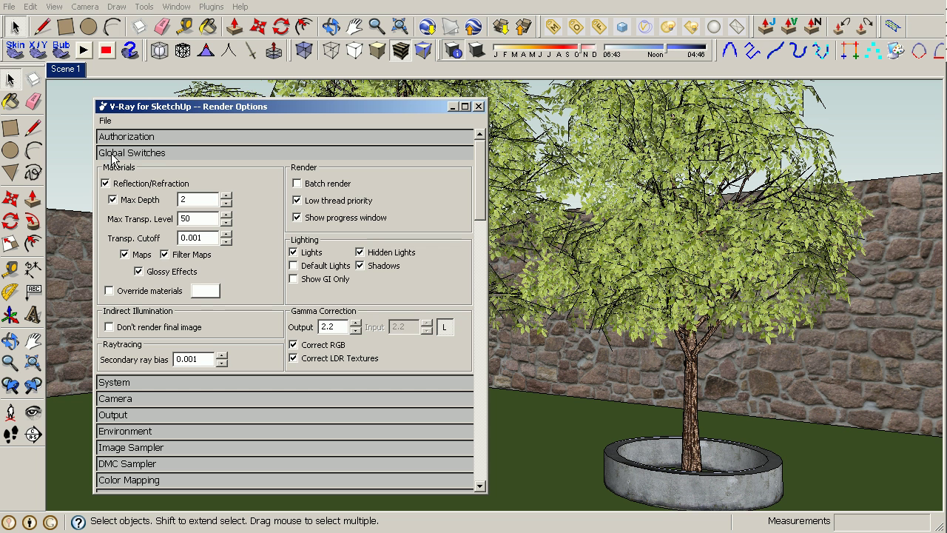
click(112, 330)
click(479, 108)
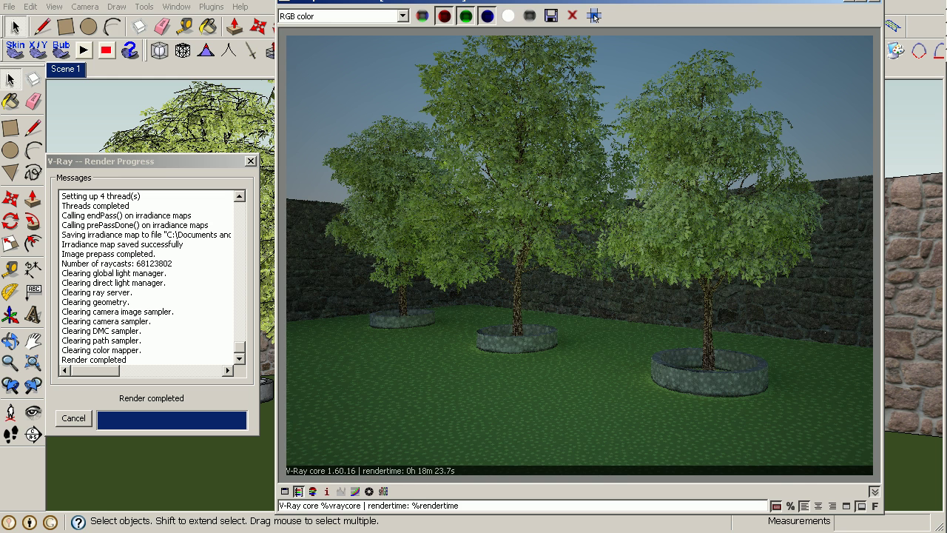
click(218, 181)
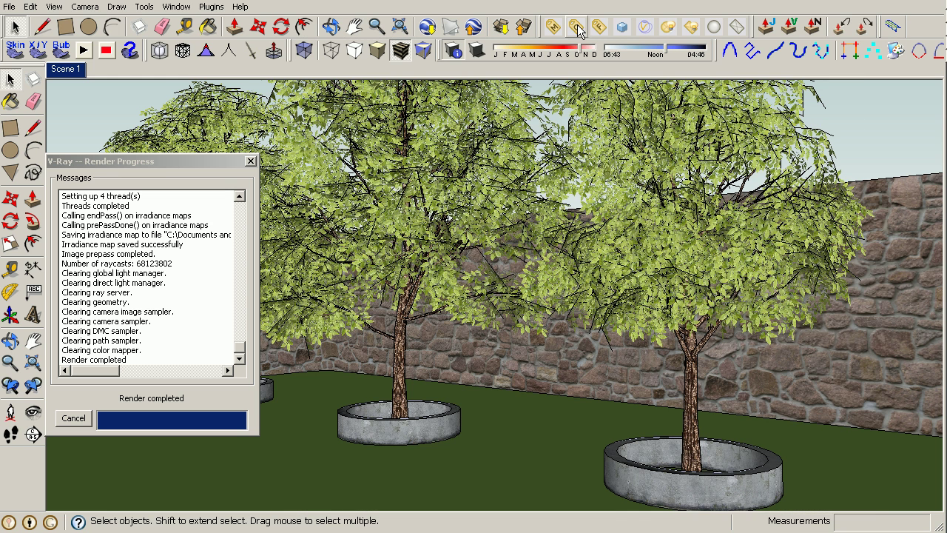
Step: Set Irradiance Map mode to From File using tutorial.vrmap and untick its Auto Save
click(553, 27)
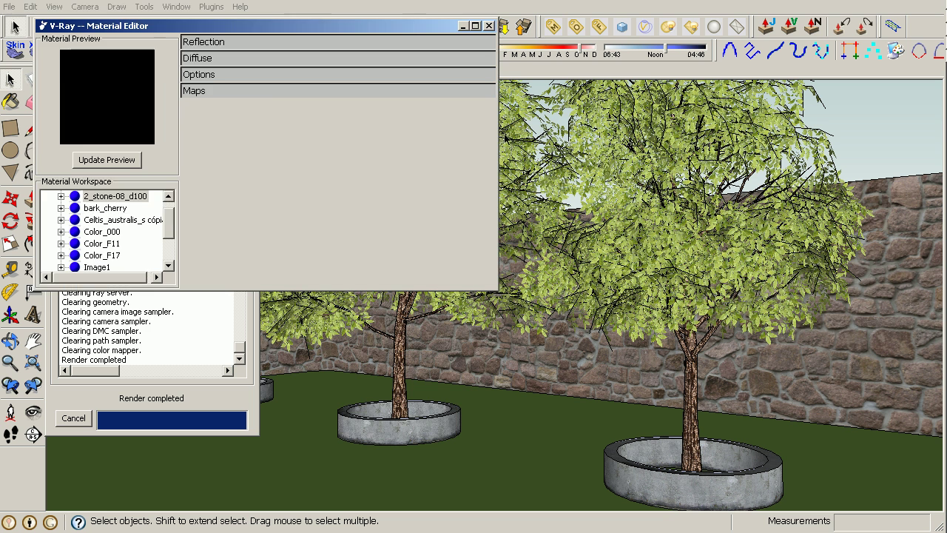
click(488, 26)
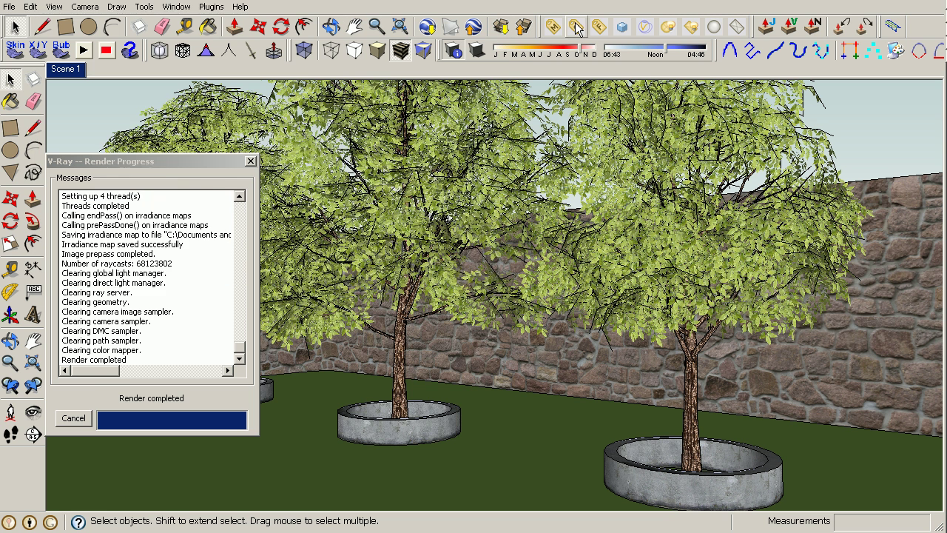
click(576, 27)
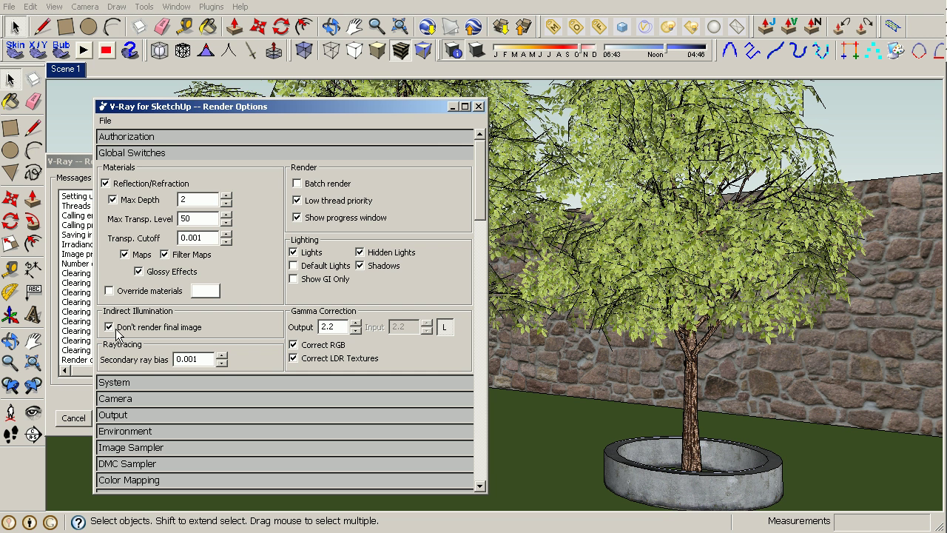
click(134, 153)
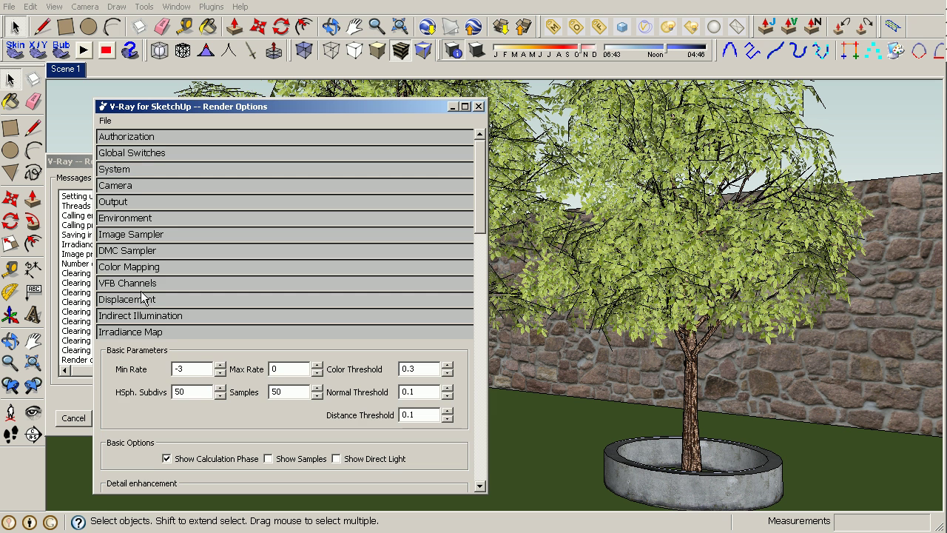
scroll(144, 354, down, 5)
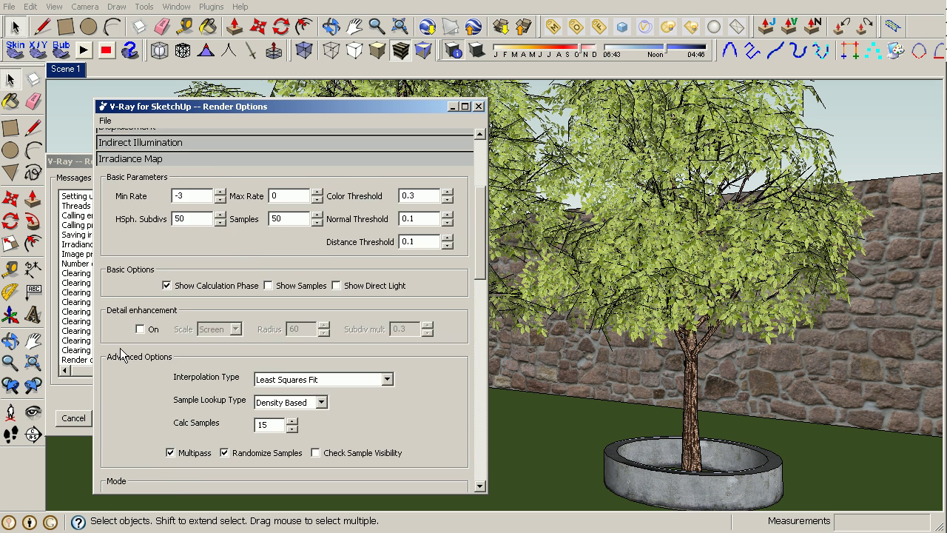
scroll(146, 360, down, 2)
click(126, 375)
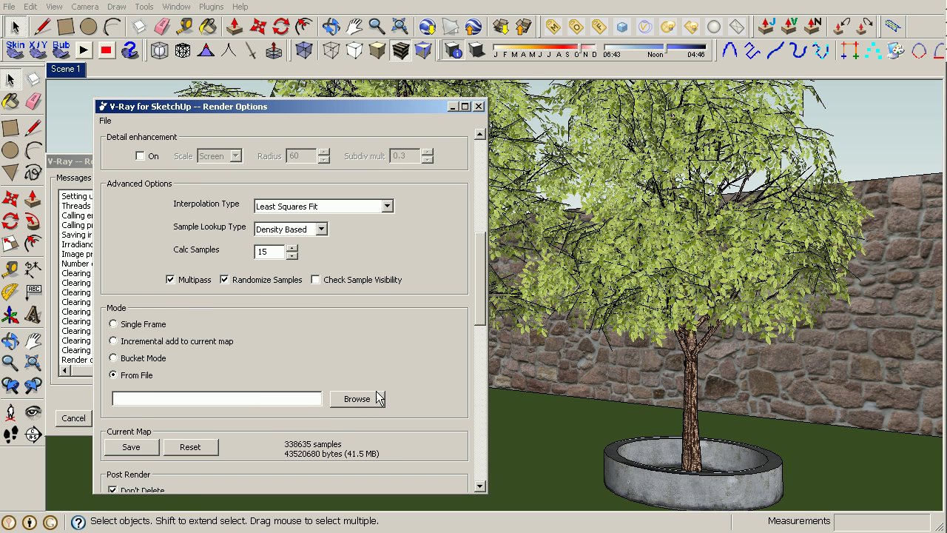
click(355, 398)
click(333, 344)
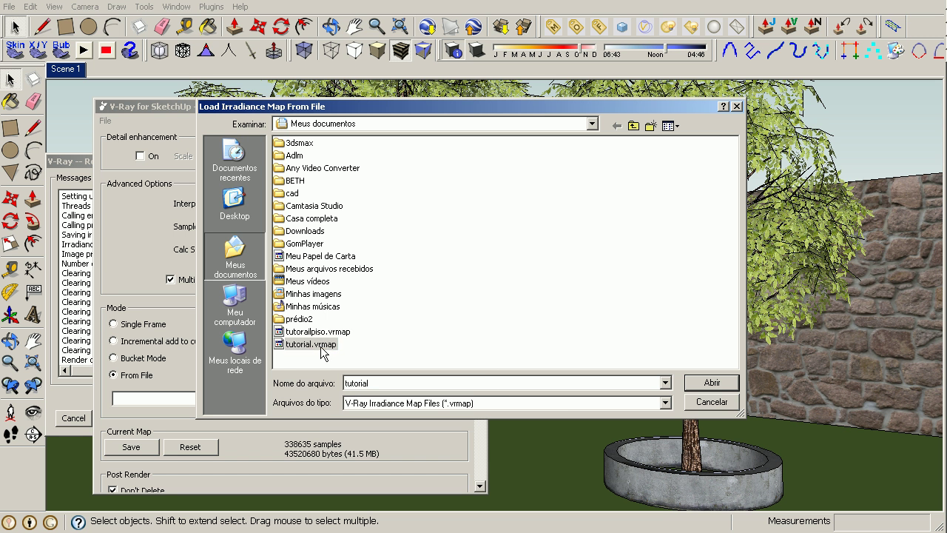
click(716, 382)
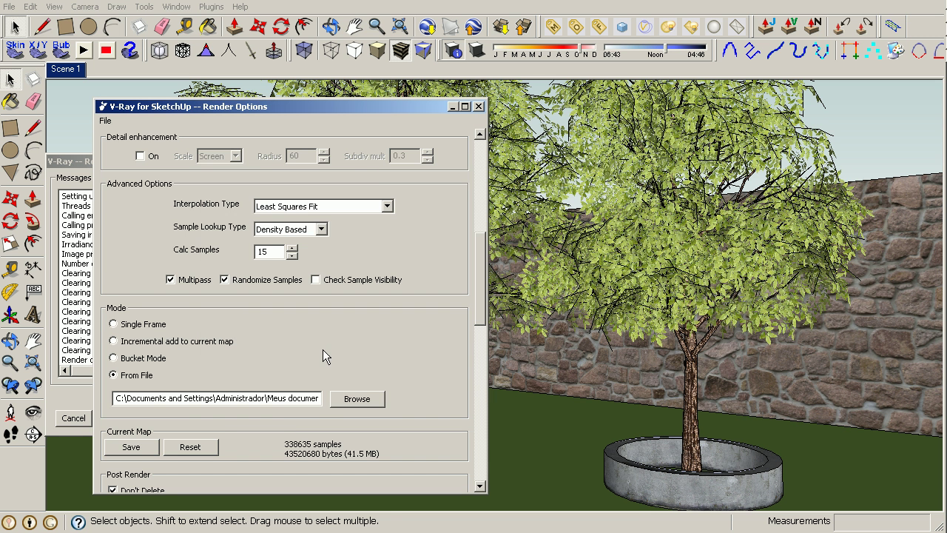
scroll(323, 347, down, 5)
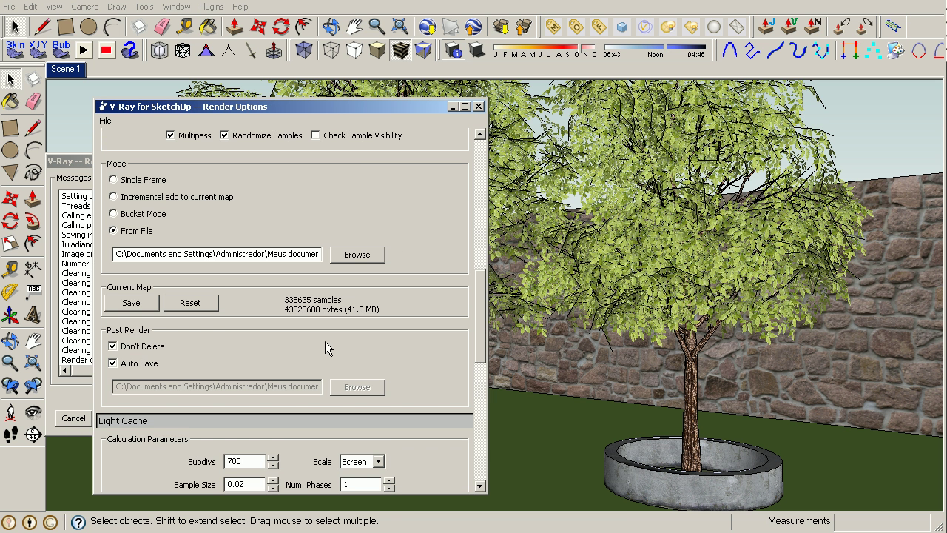
click(113, 363)
Step: Set Light Cache mode to From File using tutorial.vrlmap and untick its Auto Save
scroll(253, 374, down, 5)
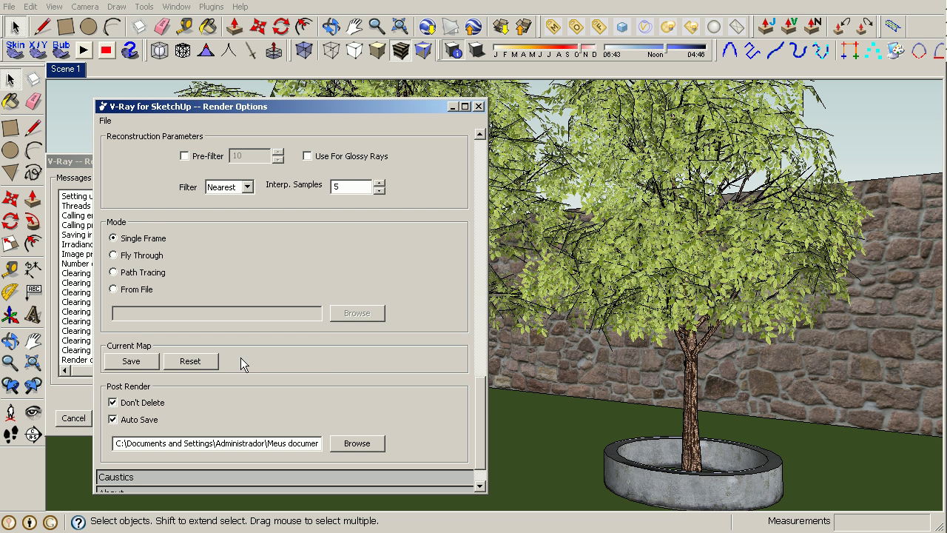
click(124, 290)
click(354, 313)
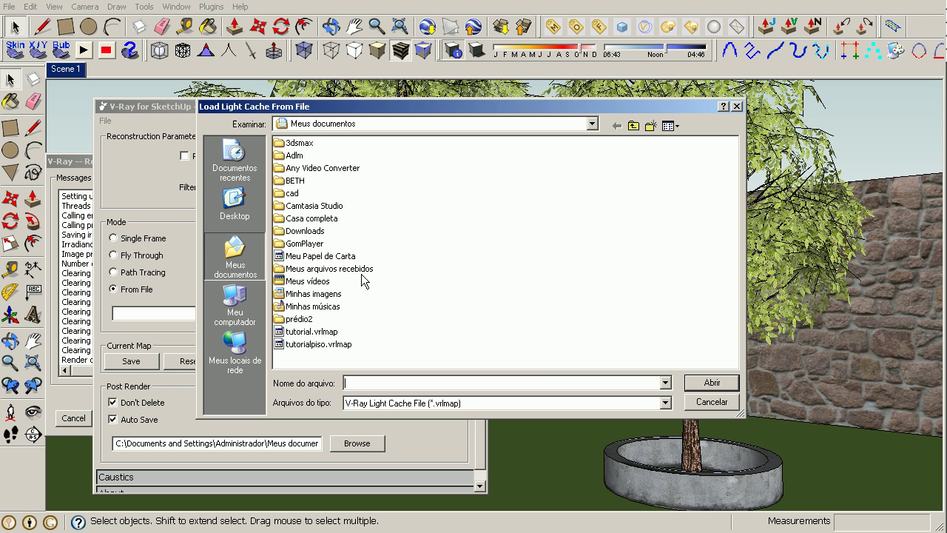
click(310, 344)
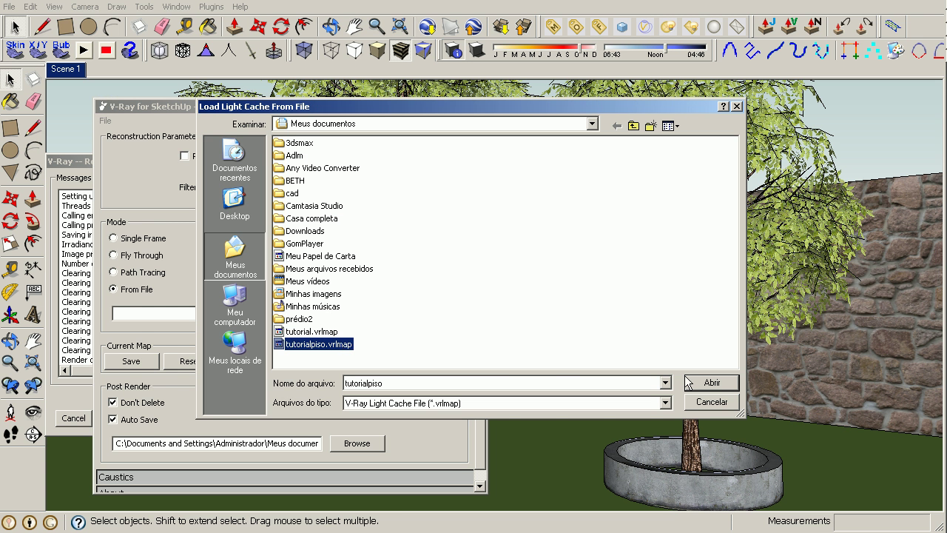
click(310, 331)
click(712, 383)
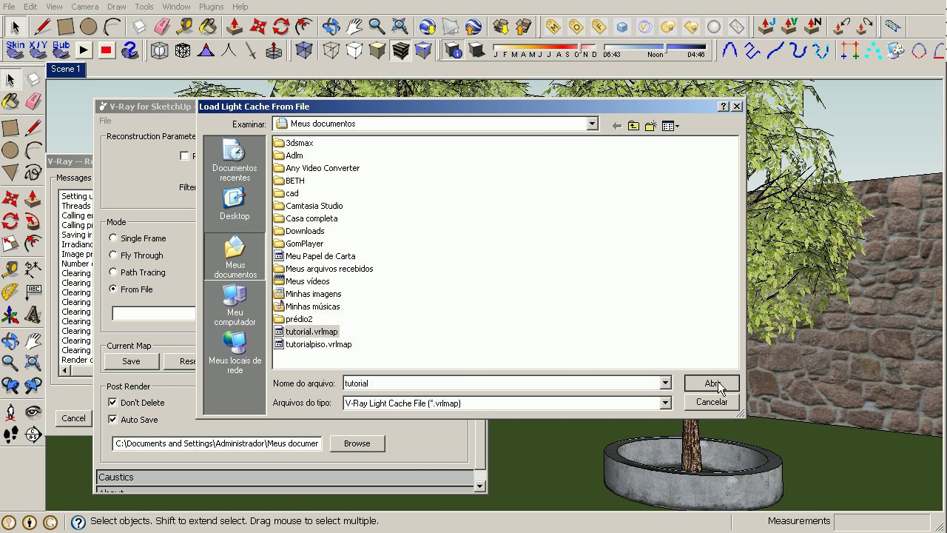
scroll(357, 324, down, 2)
click(139, 381)
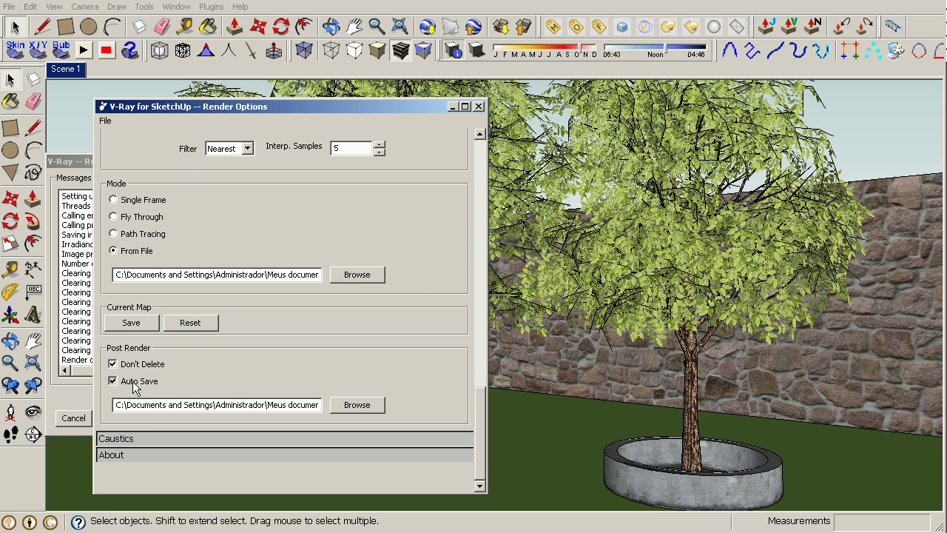
scroll(310, 369, up, 5)
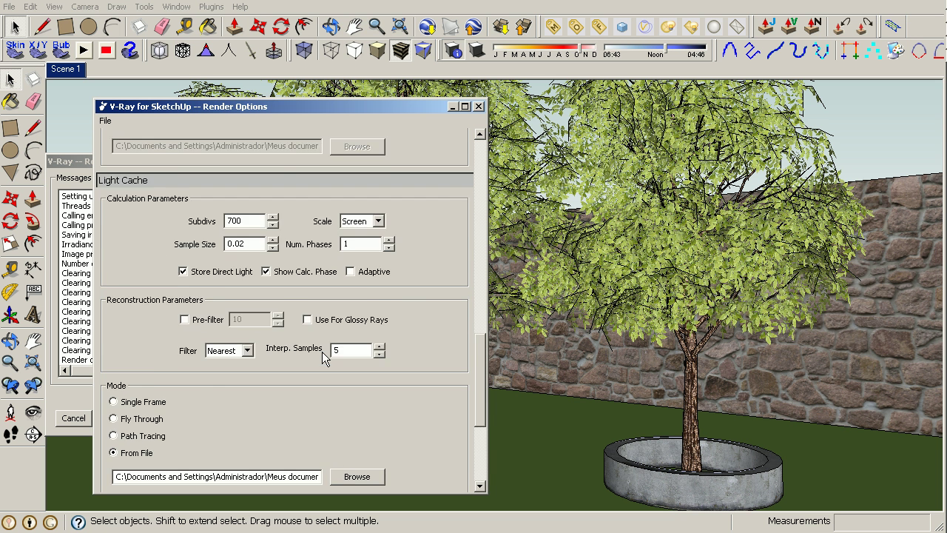
click(169, 266)
scroll(155, 273, up, 5)
scroll(148, 277, up, 5)
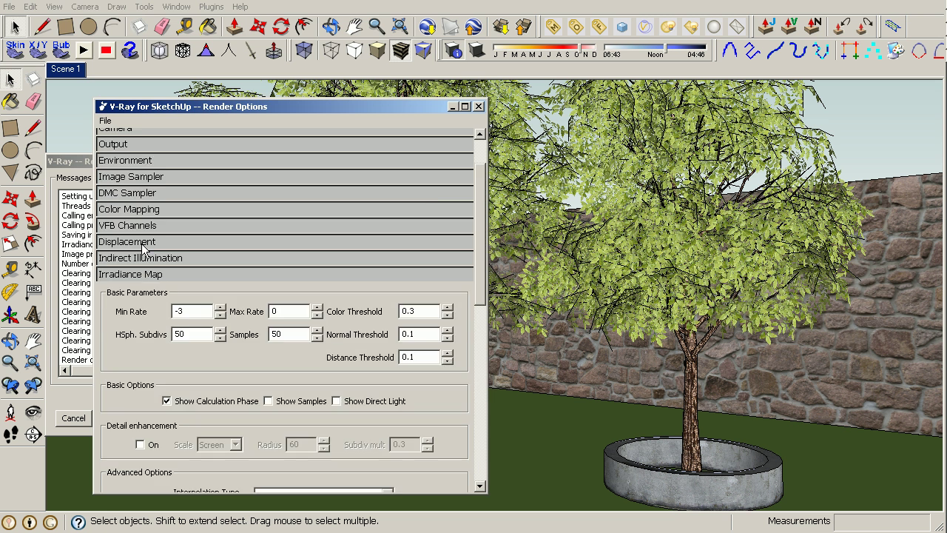
click(146, 274)
Step: Raise the 2_stone-08_d100 material's displacement multiplier to 5 and apply it
click(478, 106)
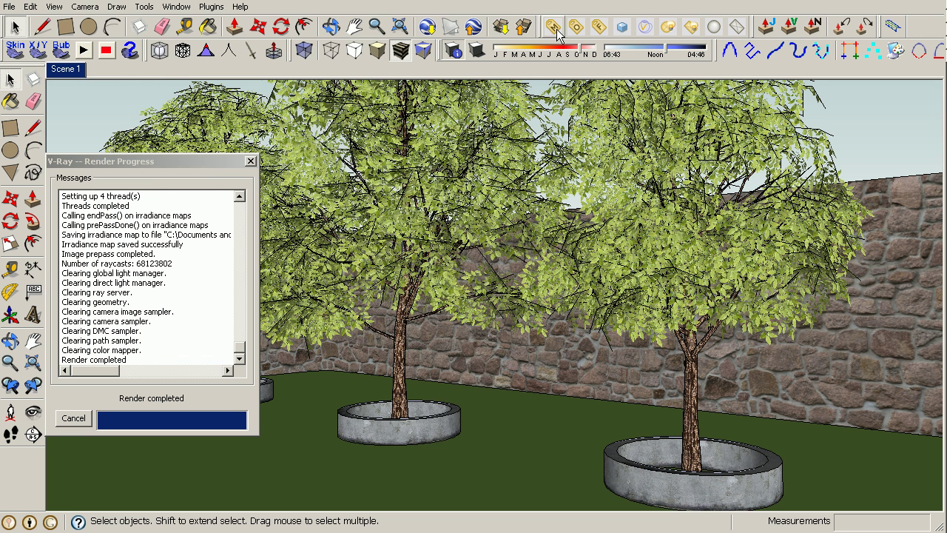
click(554, 27)
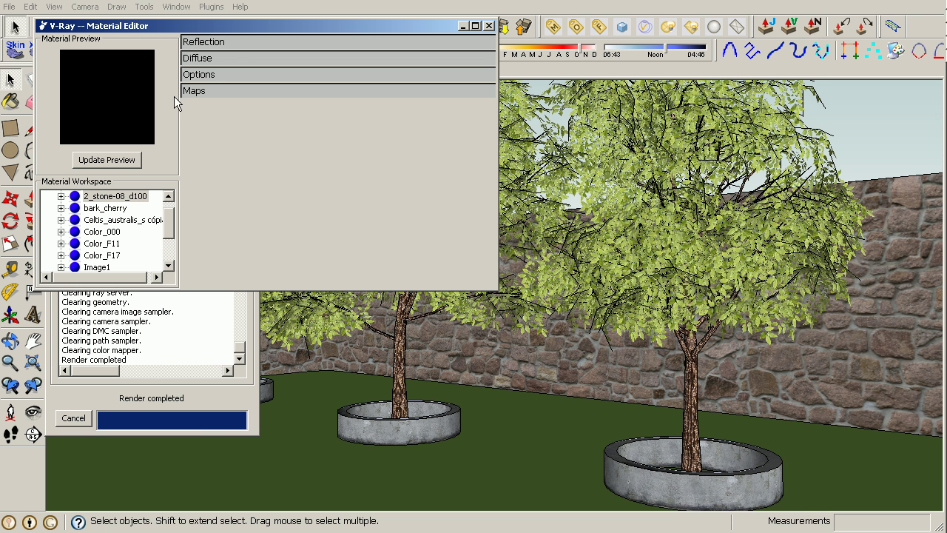
mouse_move(168, 215)
mouse_down()
mouse_move(168, 252)
mouse_move(168, 211)
mouse_up()
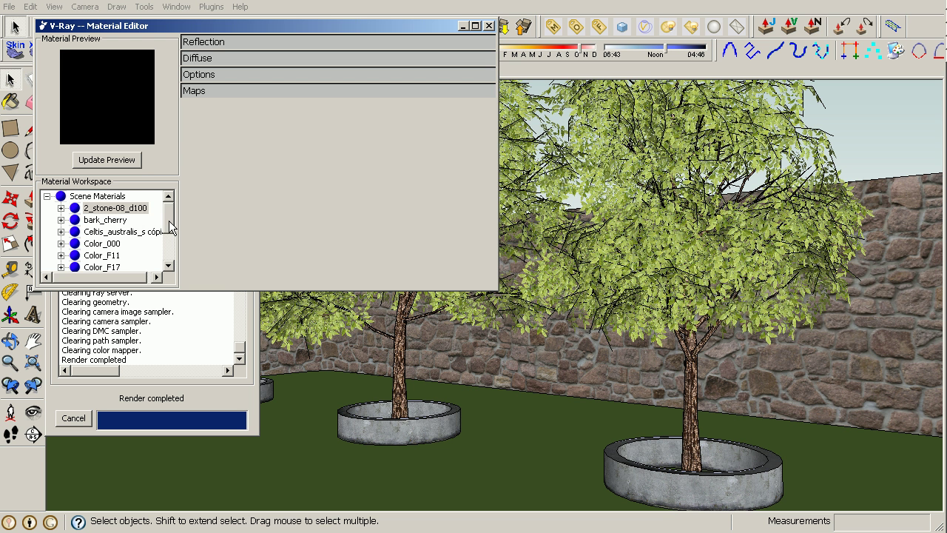
click(124, 211)
click(236, 139)
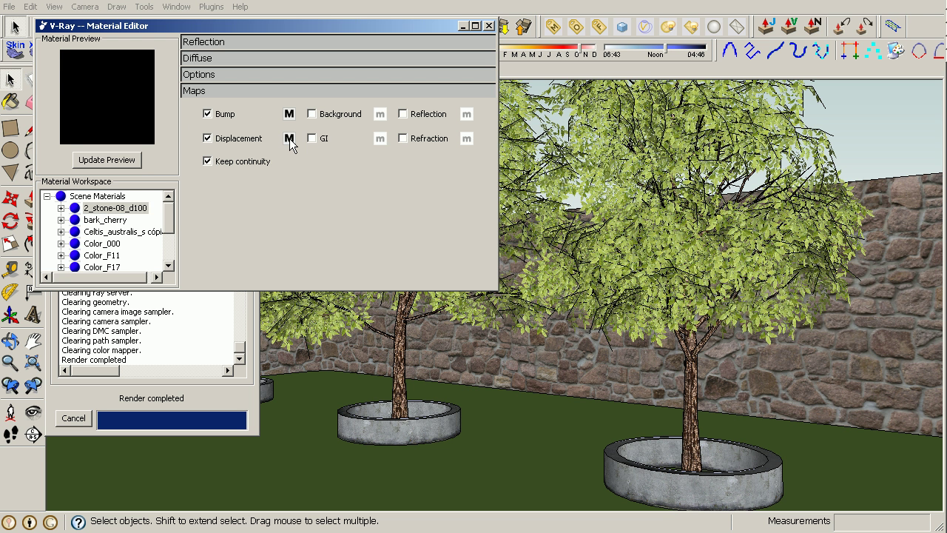
click(289, 139)
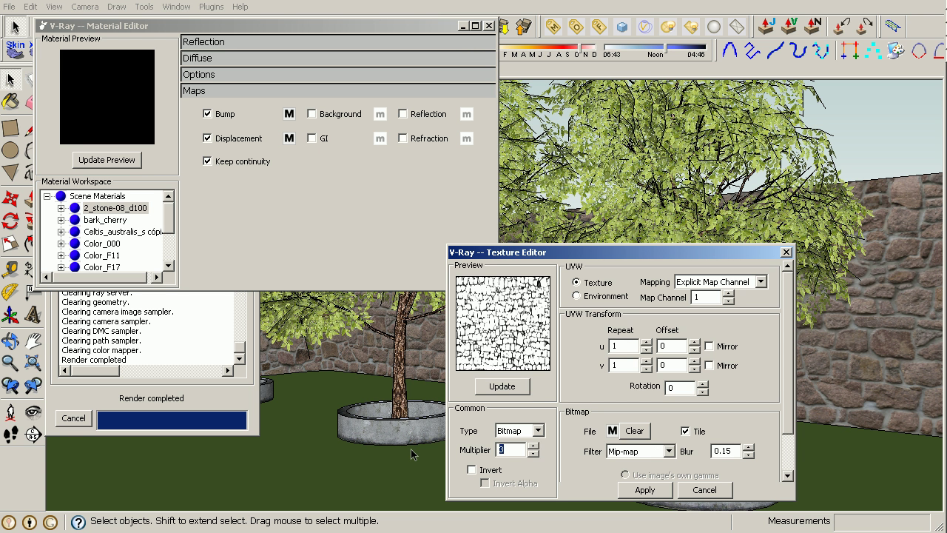
text(5)
click(655, 489)
Step: Close the material and progress windows and launch the V-Ray render of the courtyard
click(489, 26)
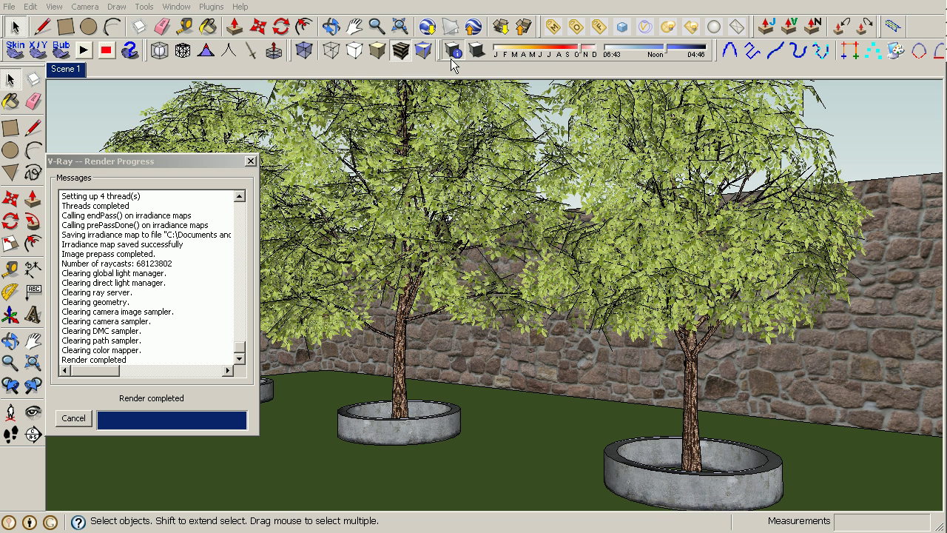
click(250, 156)
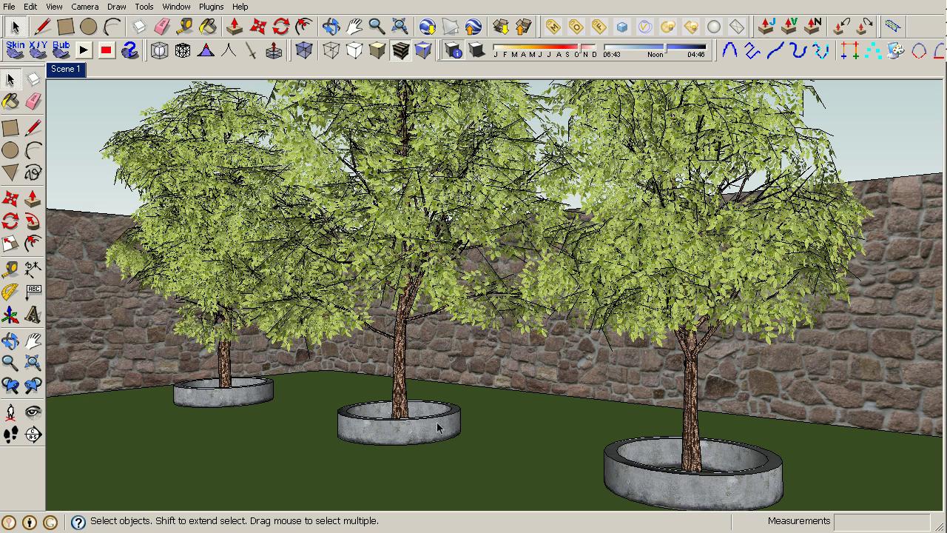
click(620, 30)
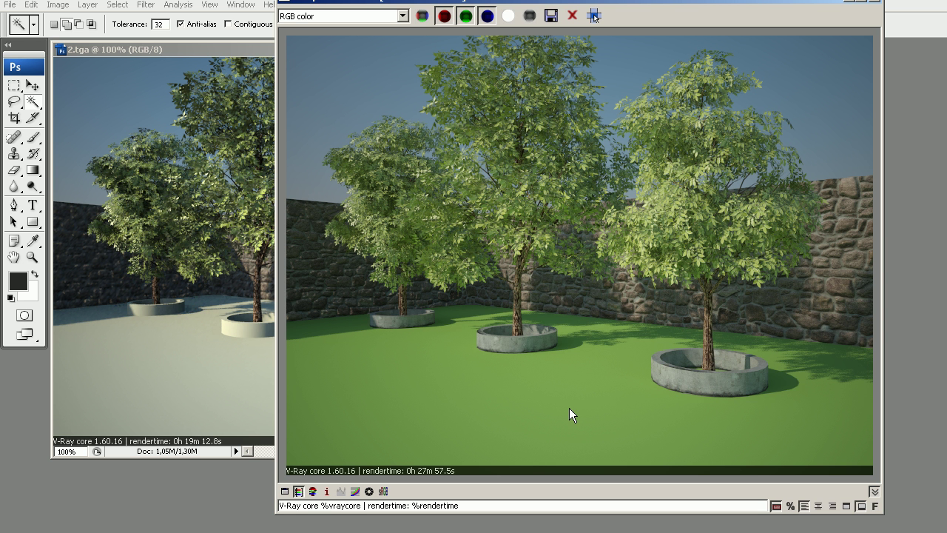
Step: Save the render as TIF file 'fina' and close the render result window
click(550, 15)
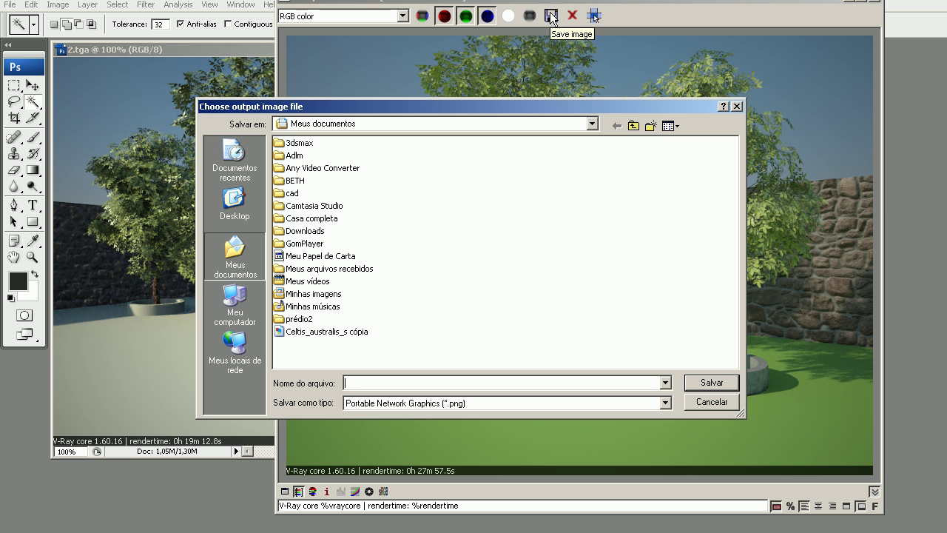
click(359, 403)
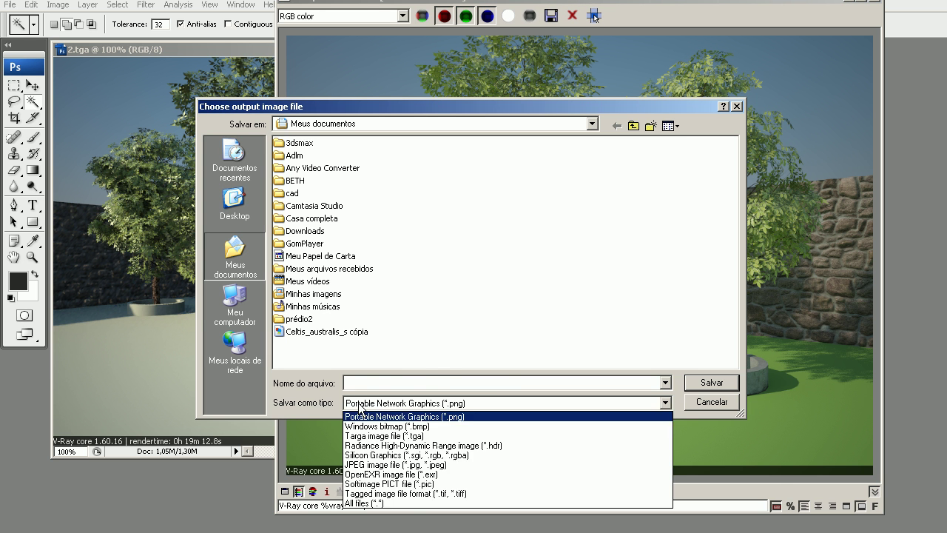
click(460, 493)
click(373, 384)
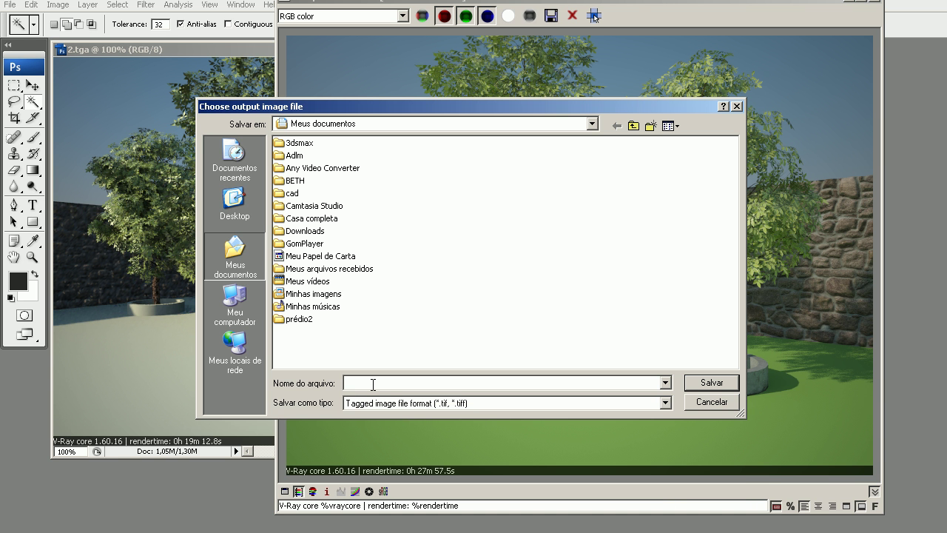
text(final)
key(Return)
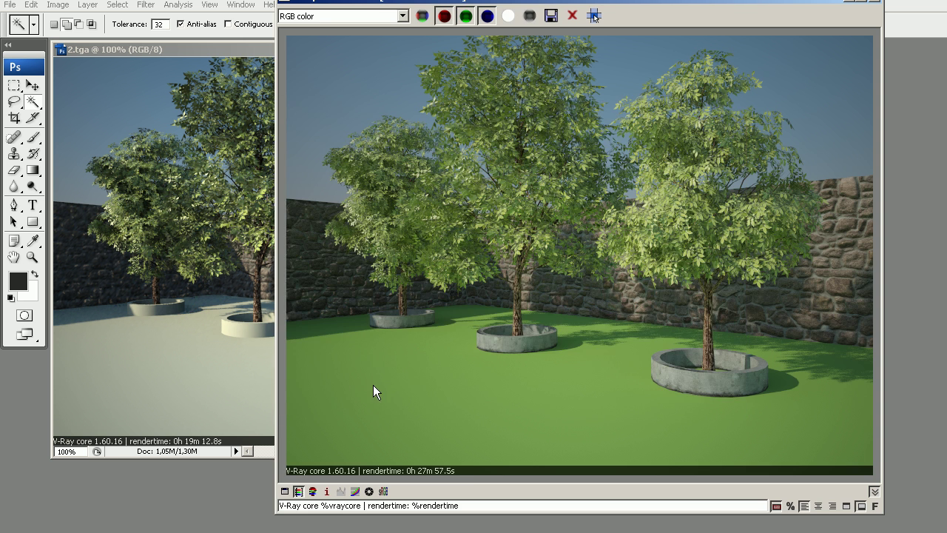
click(706, 74)
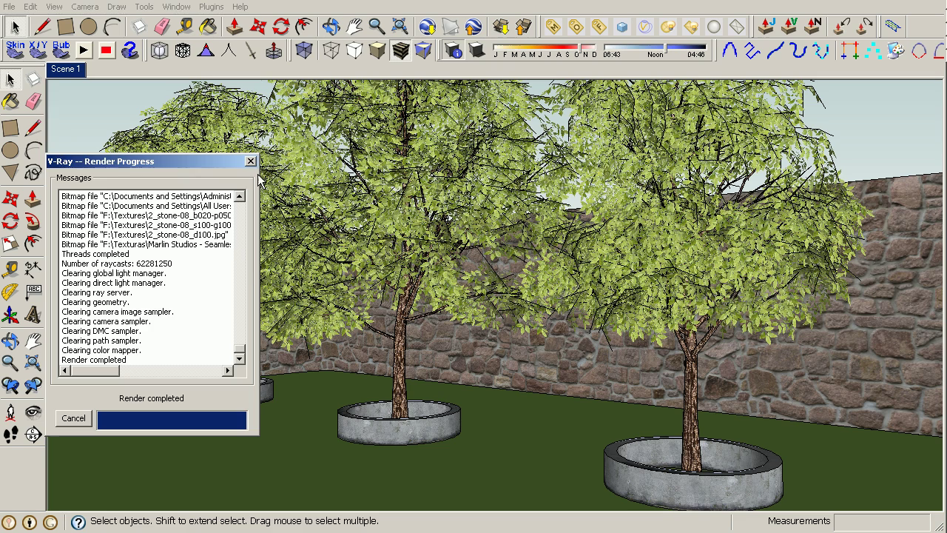
Step: Select the stone wall and reapply its displacement texture at multiplier 4
click(262, 174)
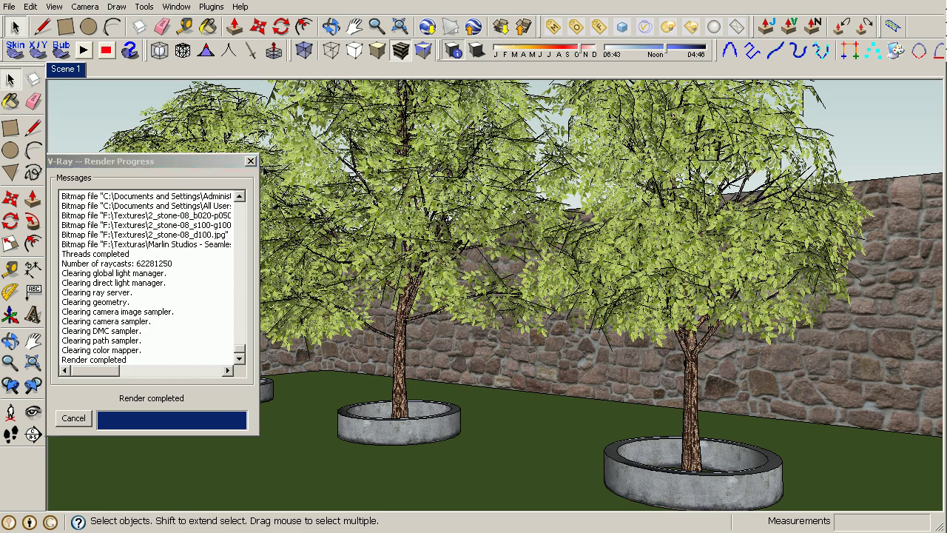
click(861, 326)
middle_drag(884, 325, 414, 296)
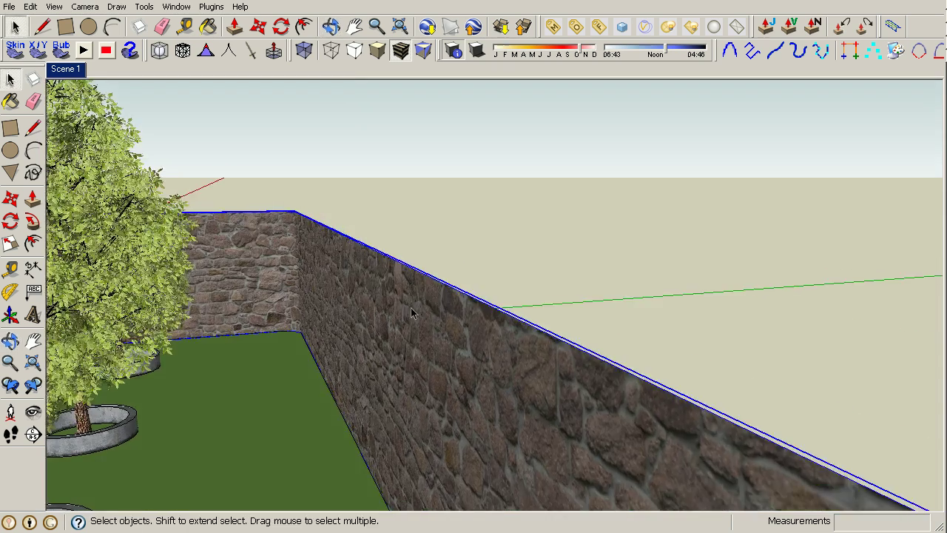
click(553, 28)
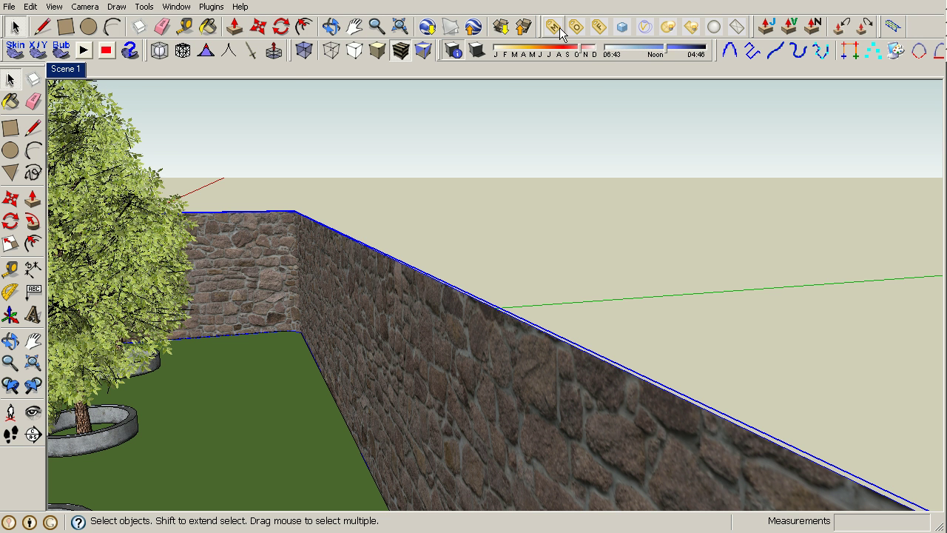
click(289, 139)
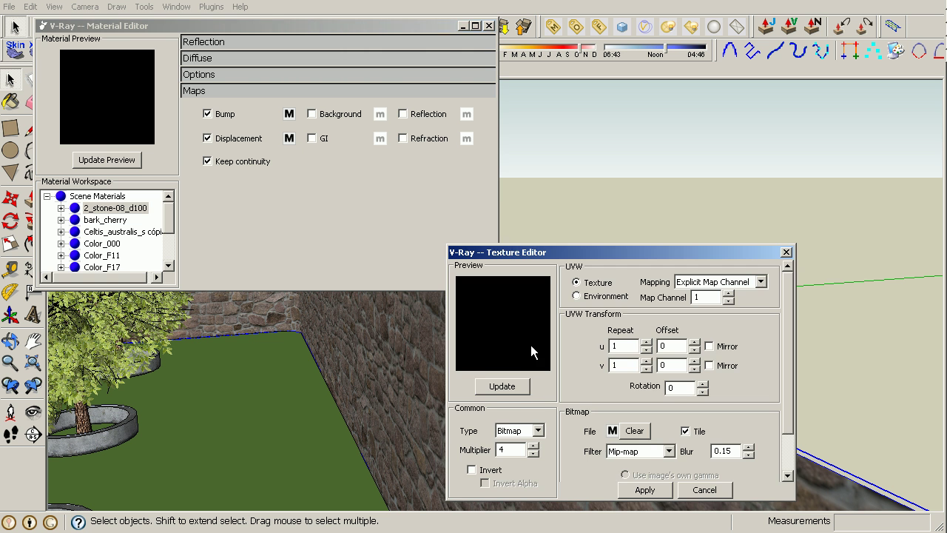
click(644, 489)
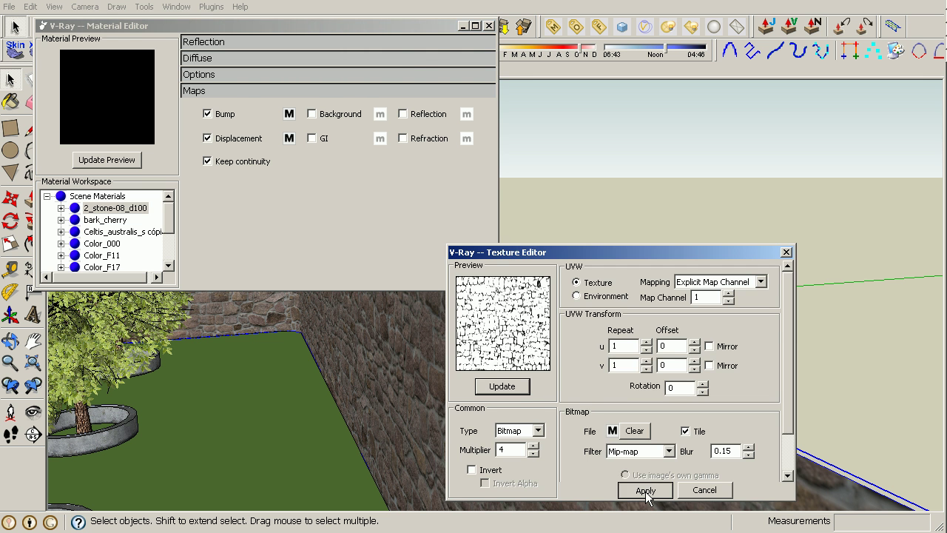
click(488, 26)
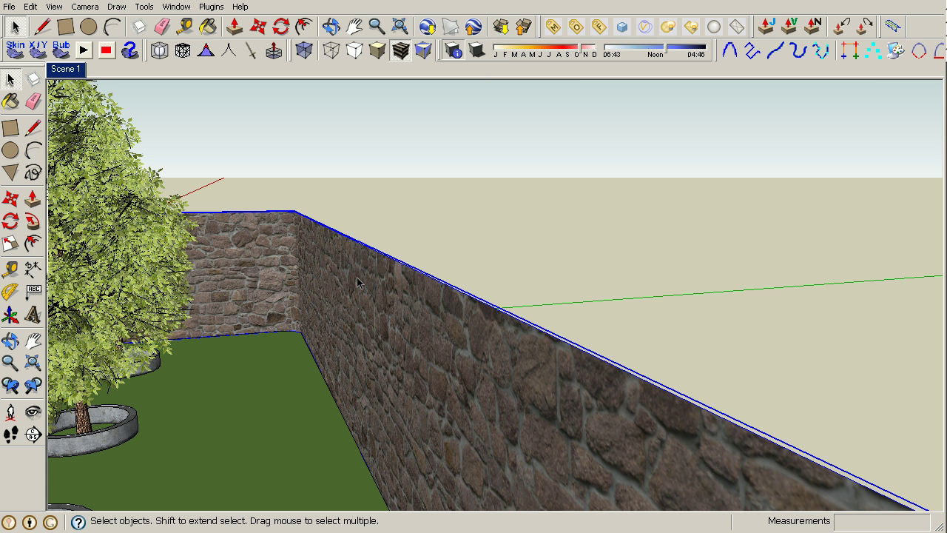